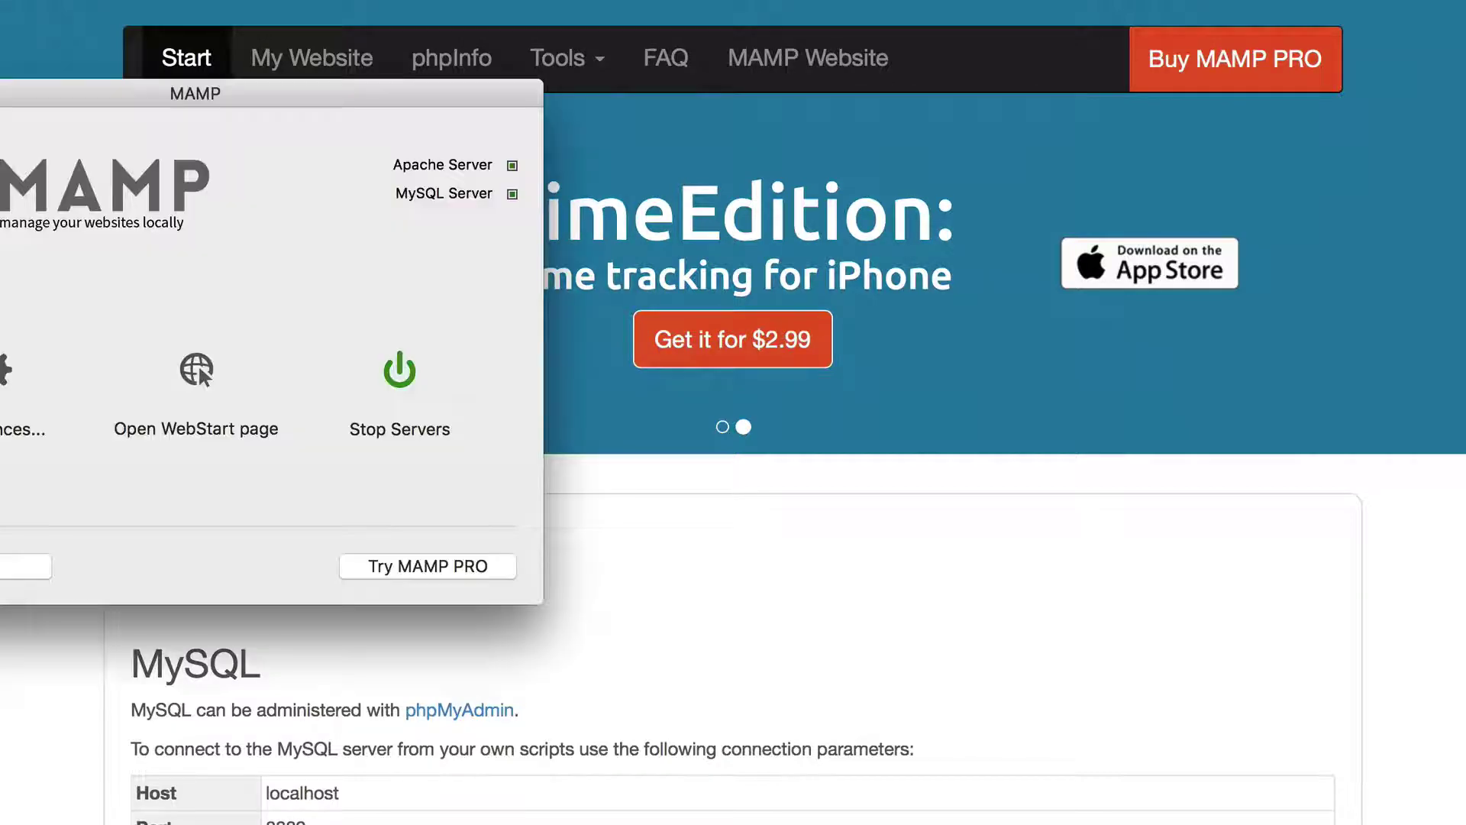
Move the MAMP control window aside so the WebStart page's MySQL details (localhost, port 8889) show
left_click_drag(202, 99, 492, 99)
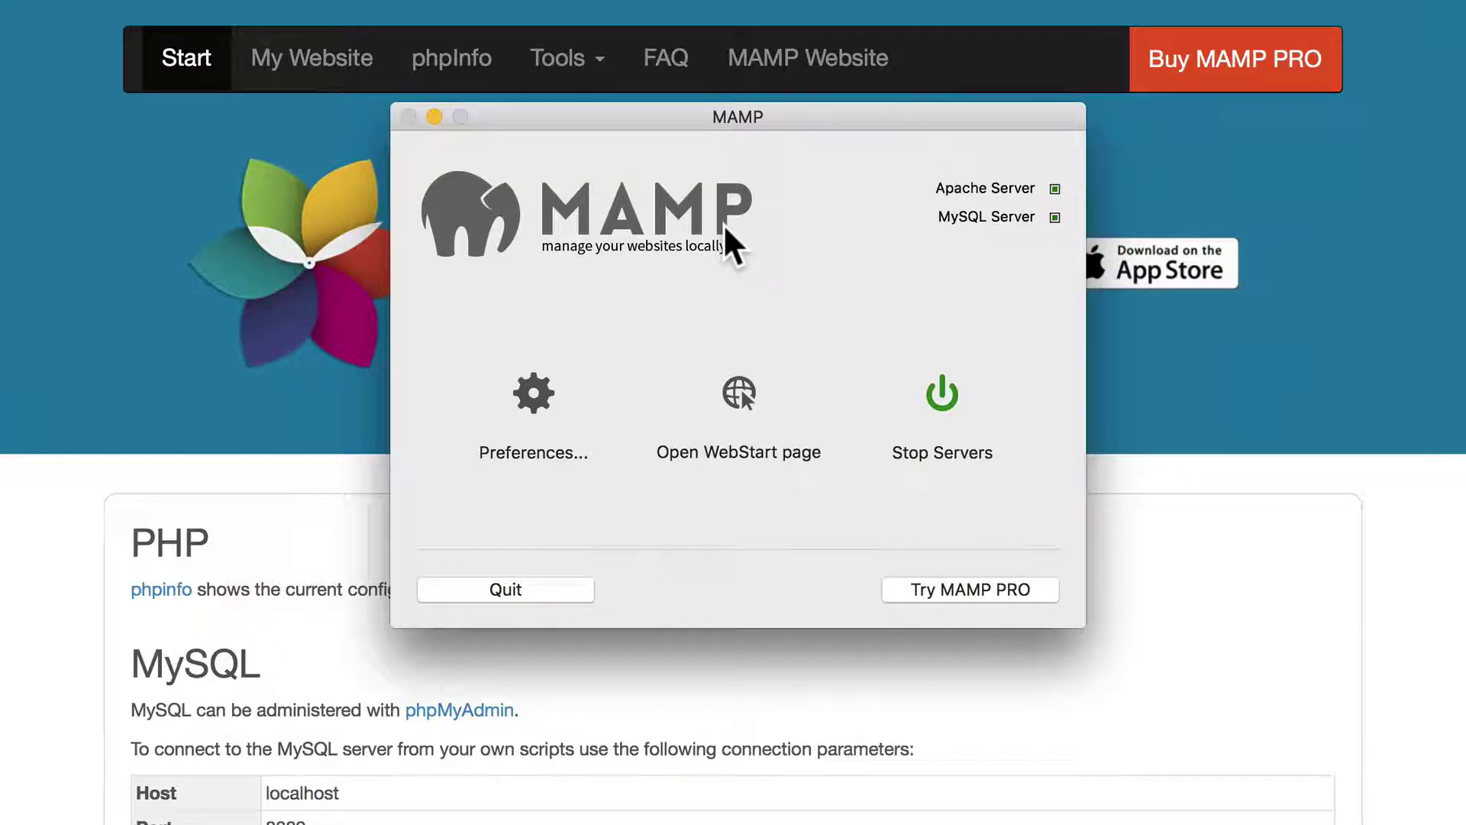
left_click(354, 522)
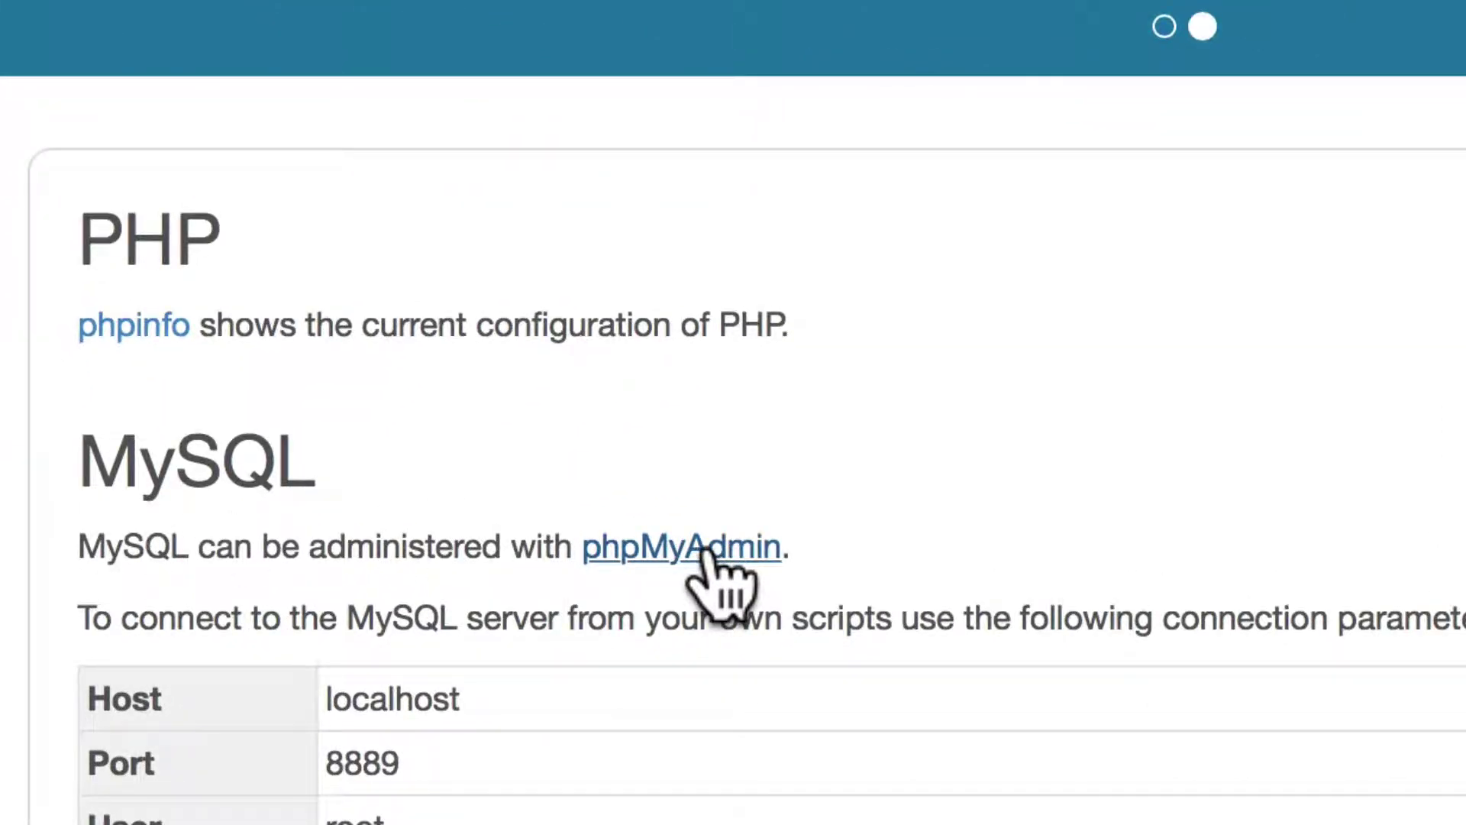
In phpMyAdmin's Databases list, create an empty database named joomlaville
left_click(703, 550)
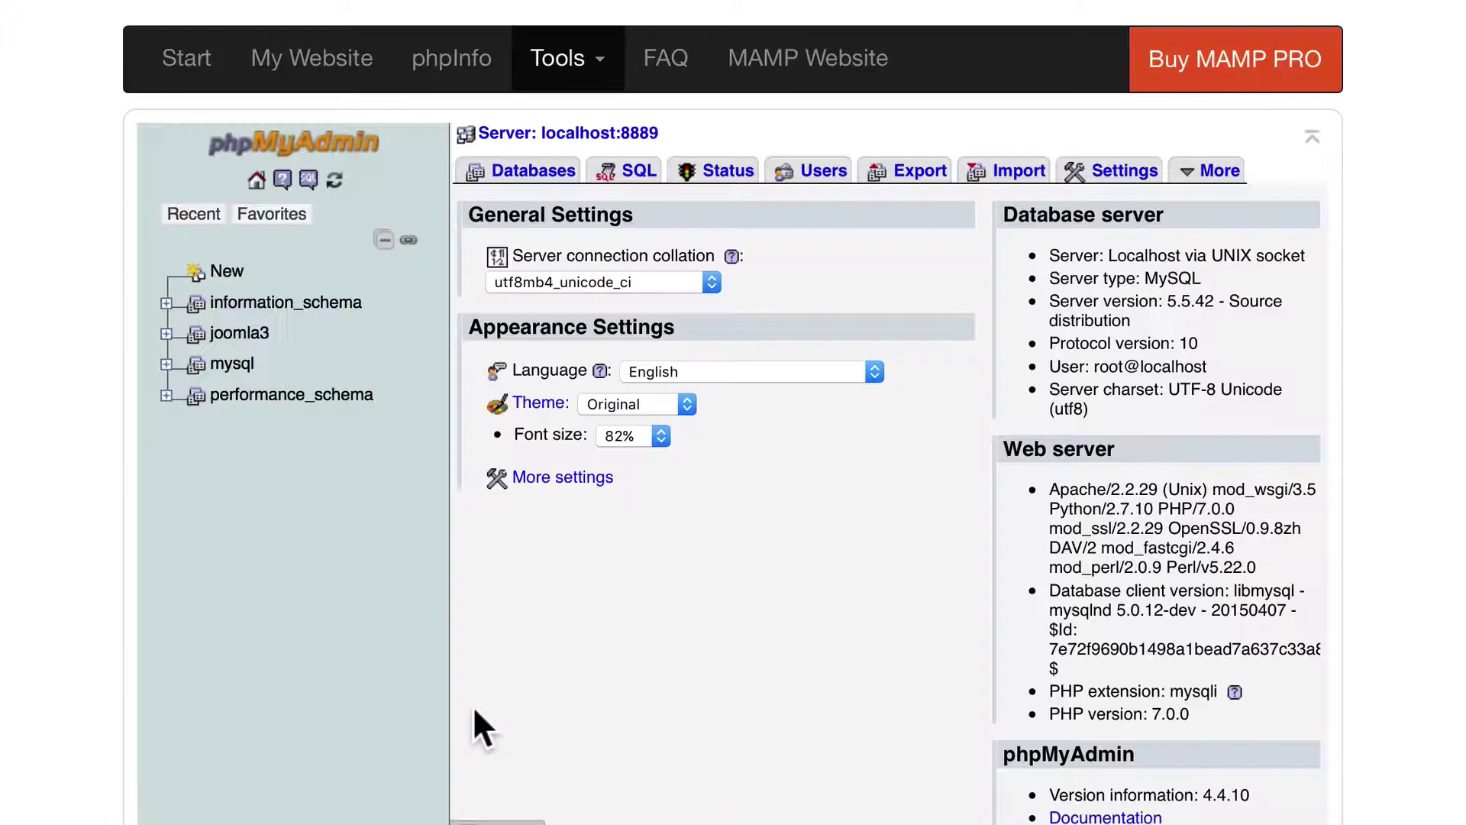
left_click(532, 171)
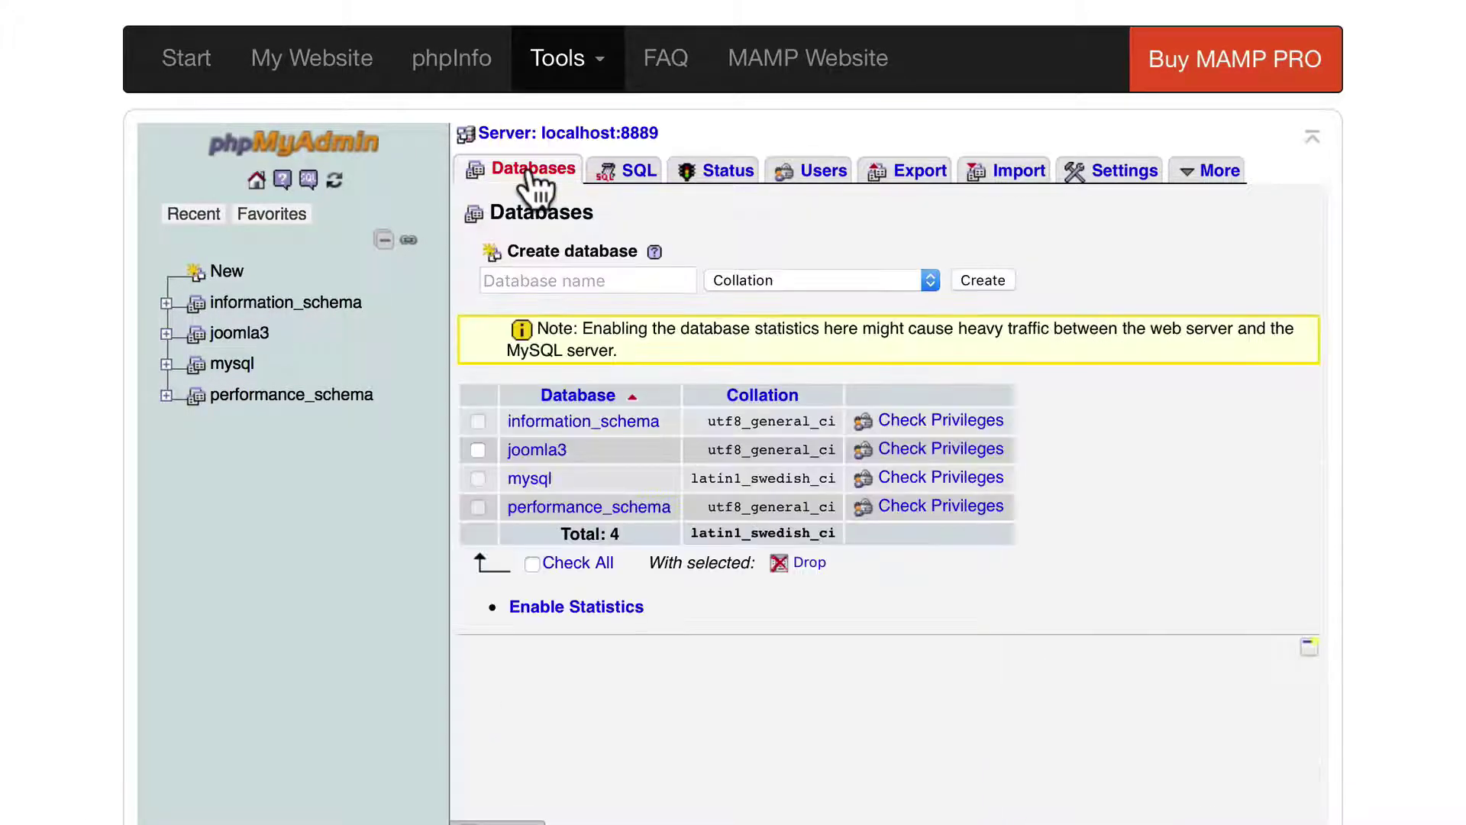
left_click(552, 278)
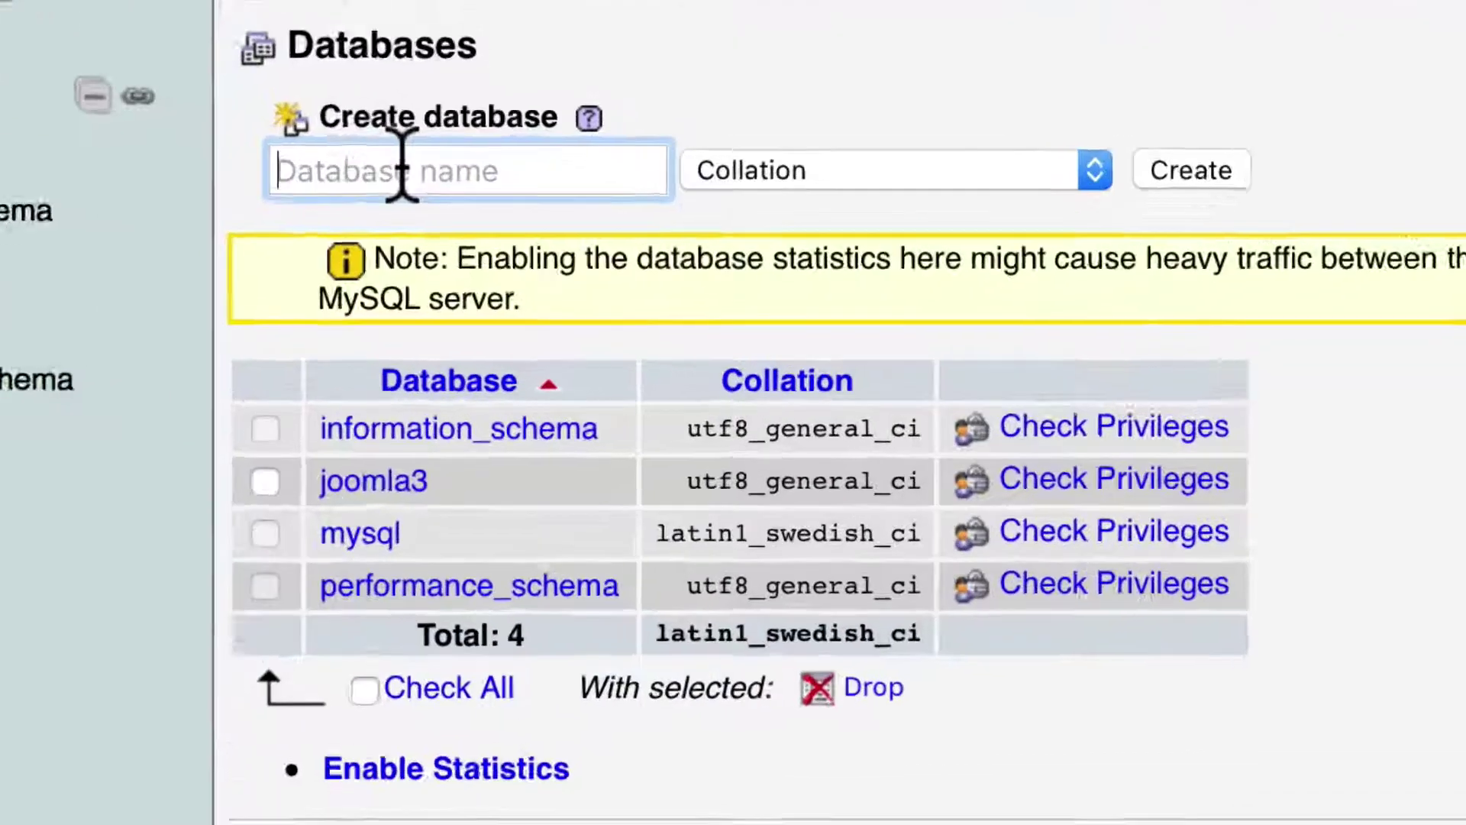
type("joom")
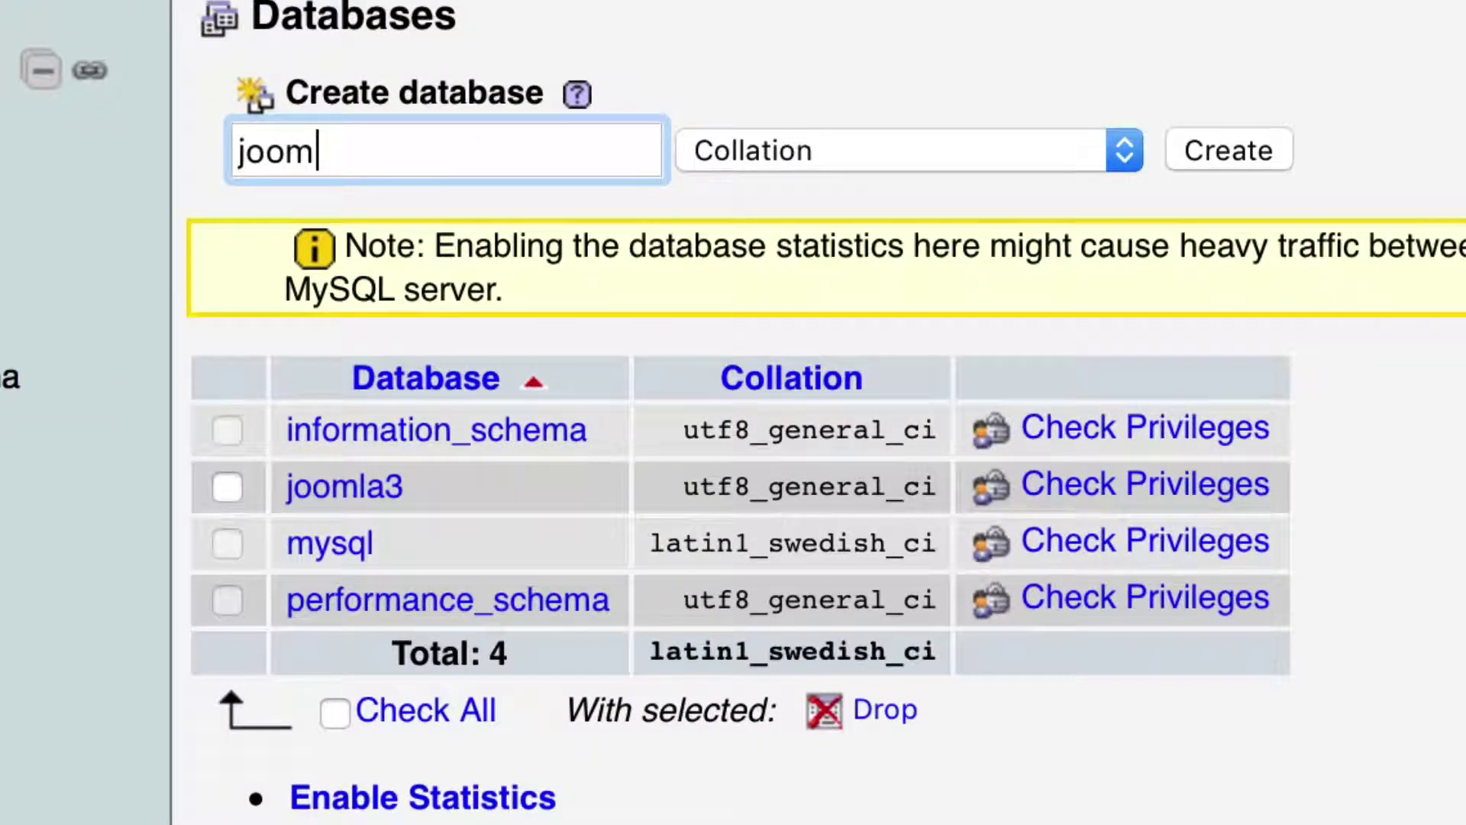
type("laville")
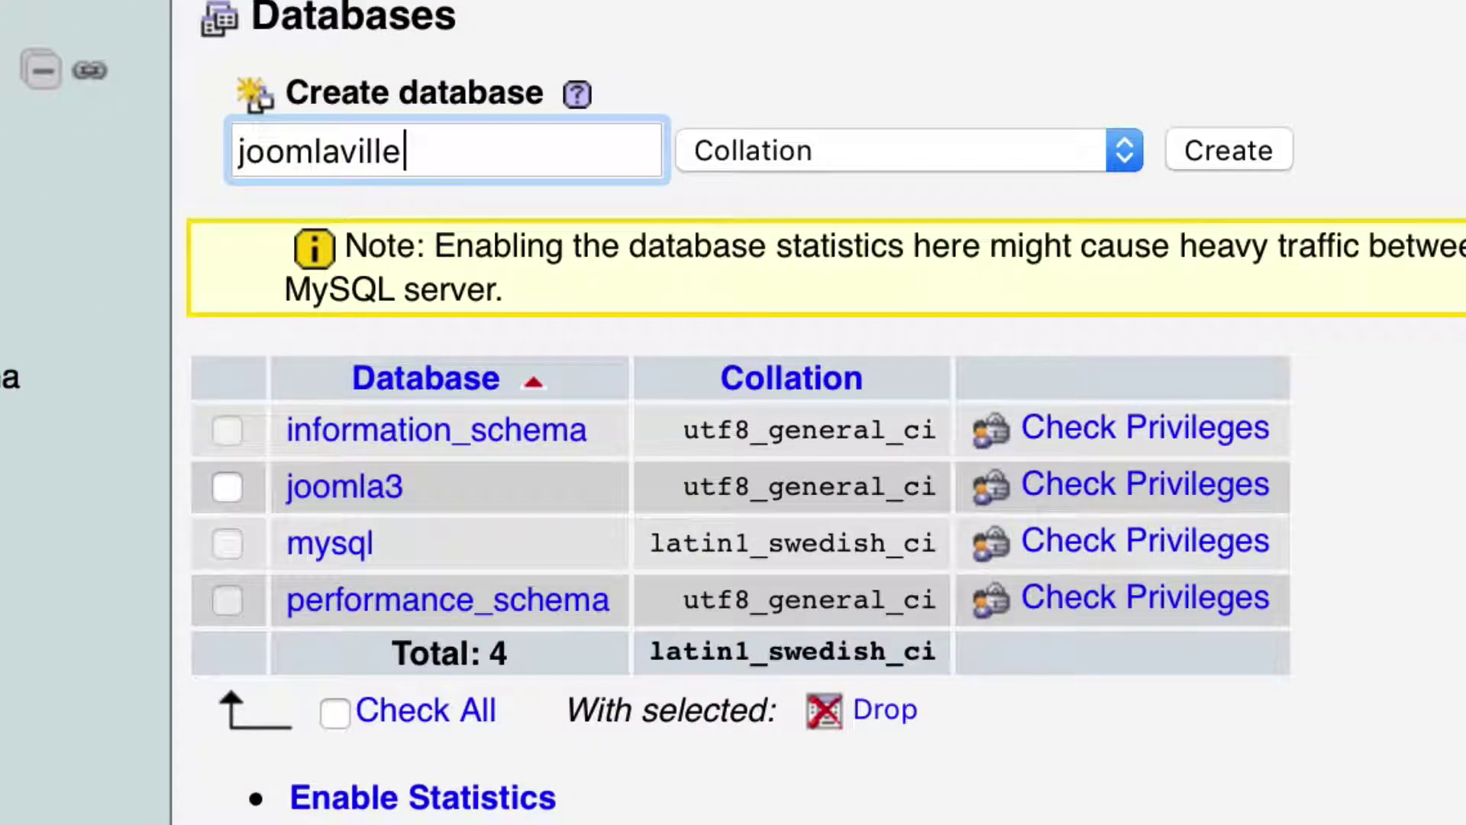
left_click(1226, 142)
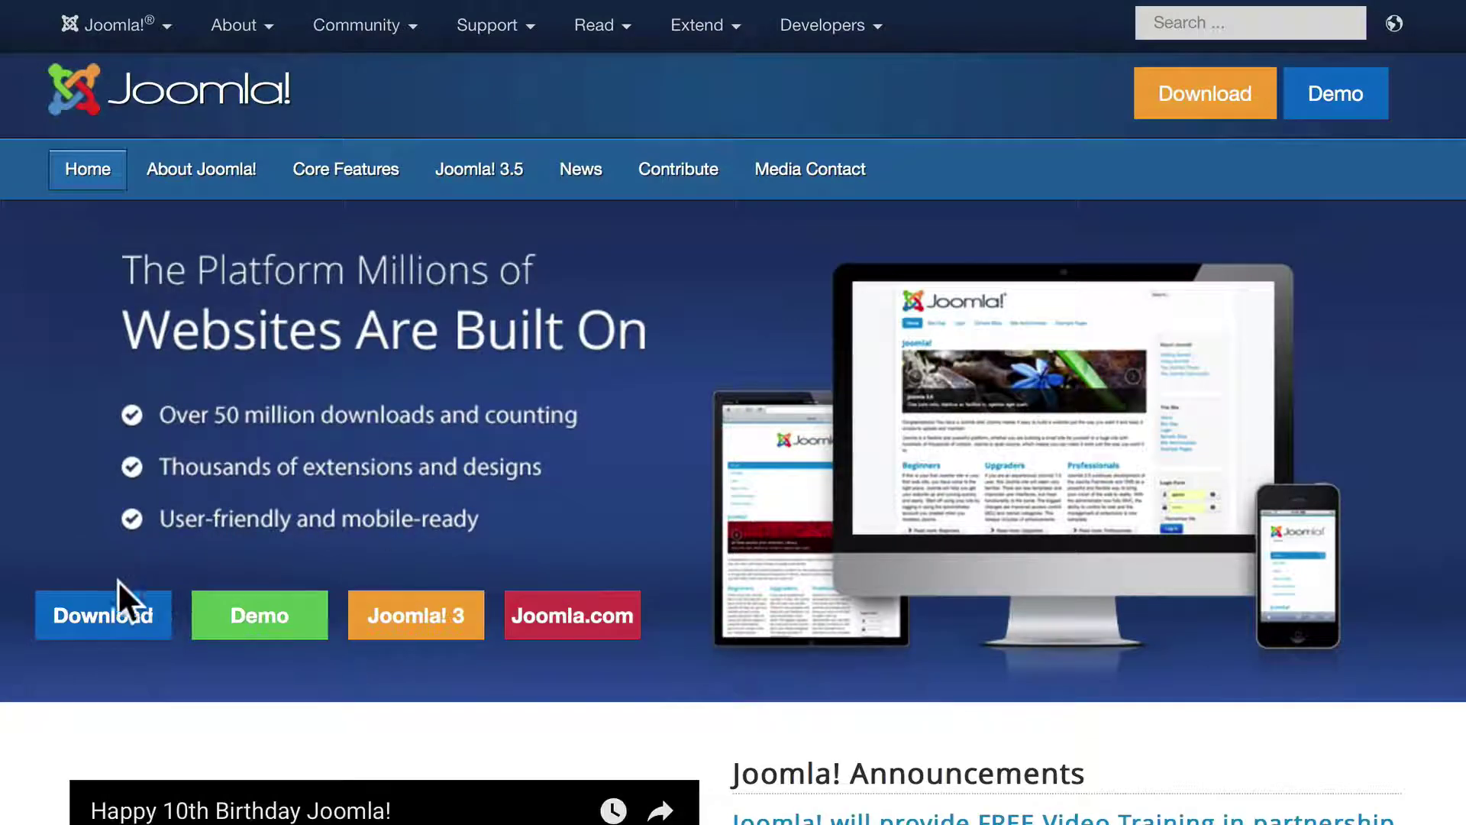
Go to joomla.org's Download page for the 3.5.1 full package, then return to MAMP
left_click(118, 599)
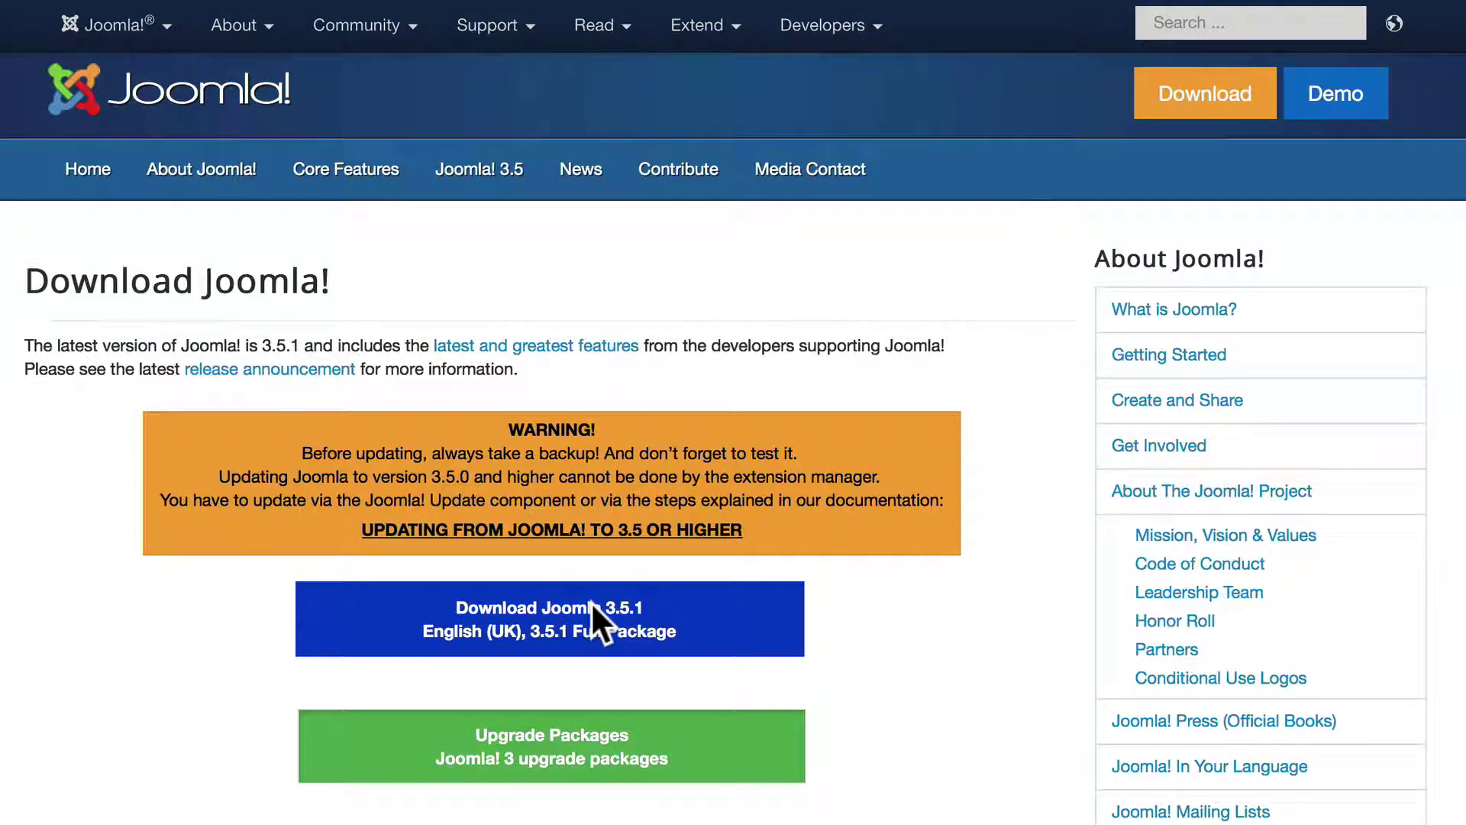
key("super+Tab")
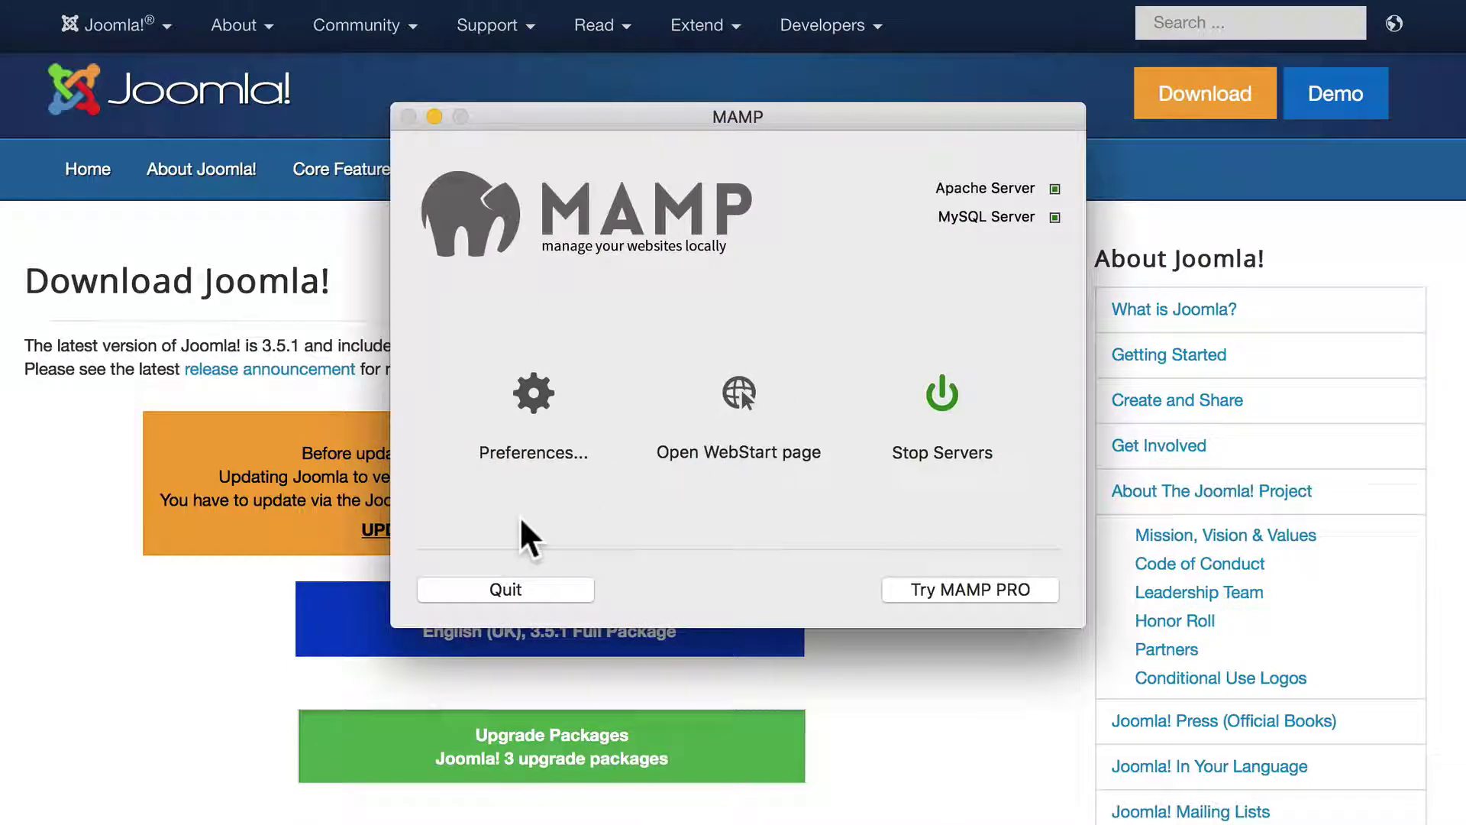
Reveal the Web Server document root, Sites › mamp, in Finder from MAMP Preferences
left_click(534, 391)
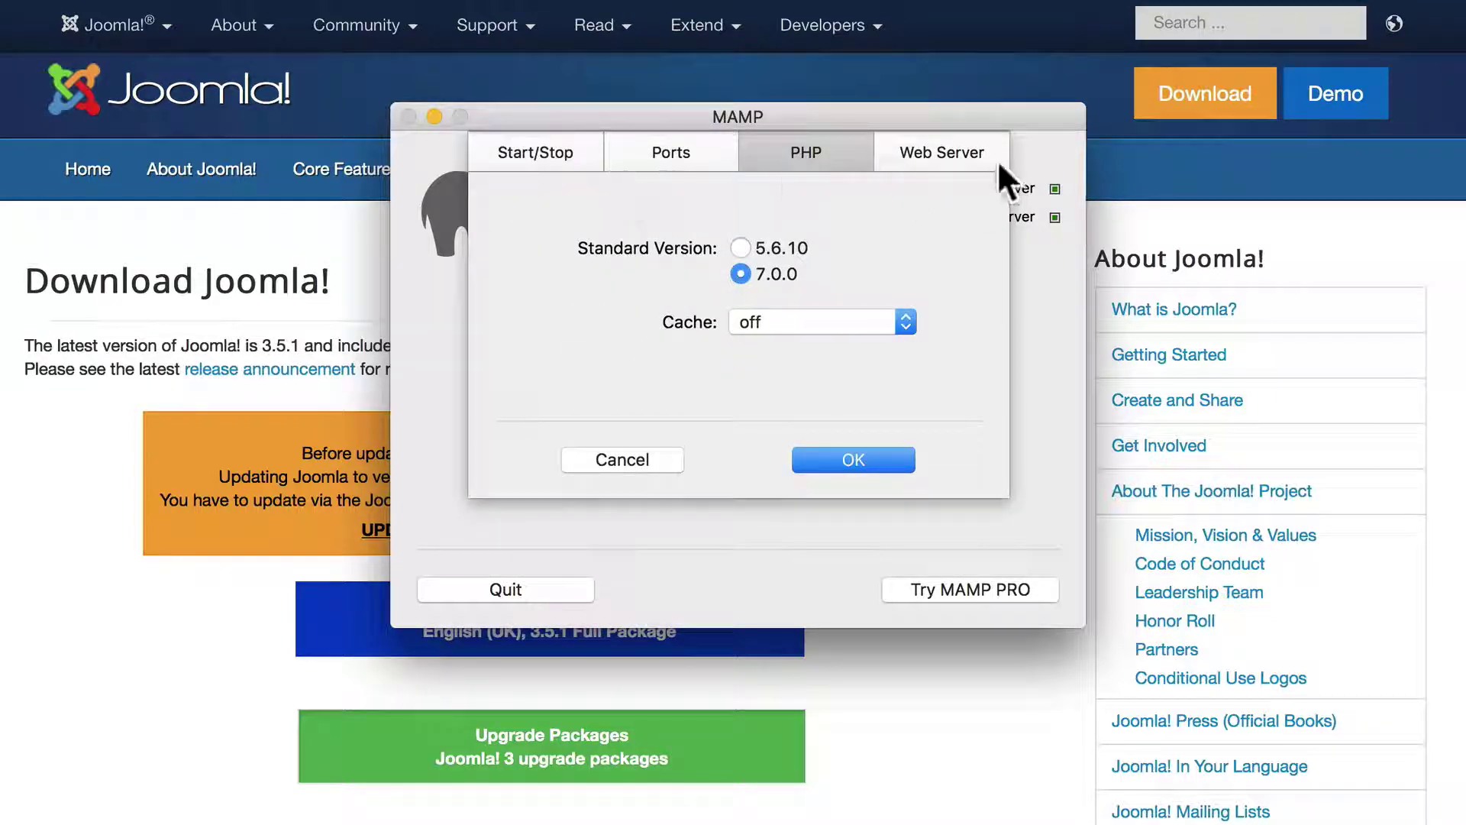
left_click(943, 159)
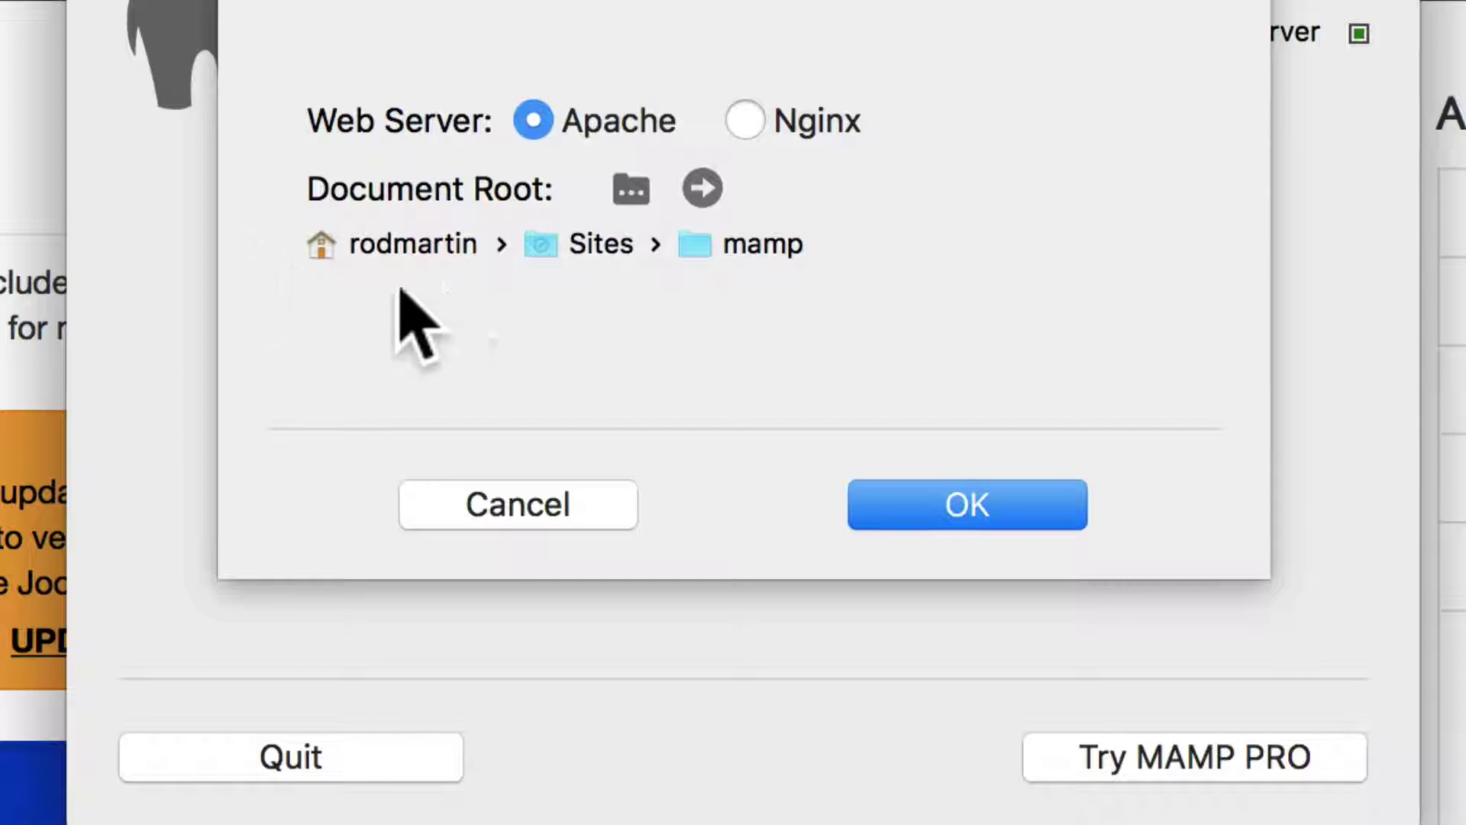
left_click(703, 188)
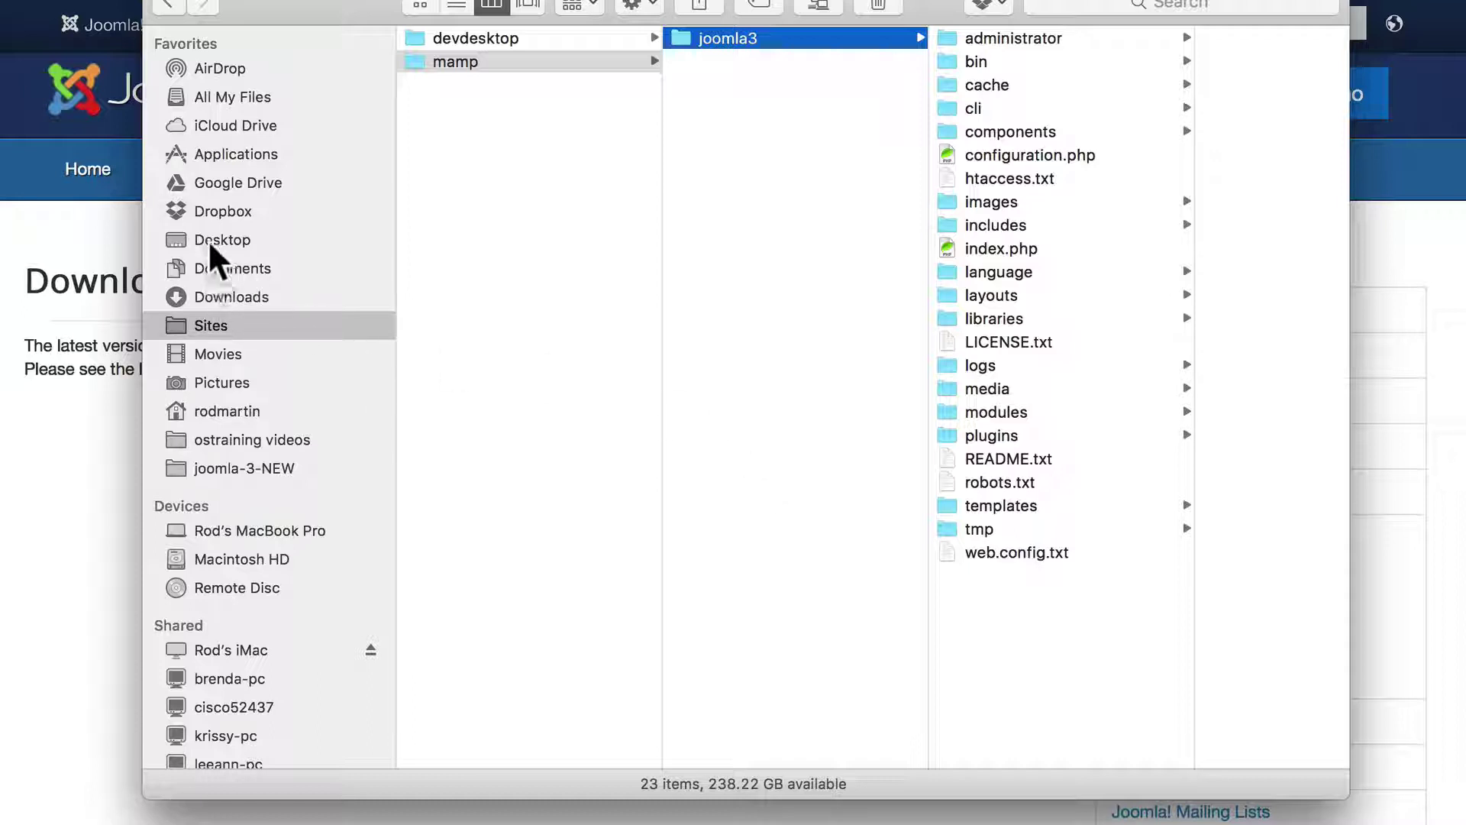
Extract the Joomla 3.5.1 zip into mamp, rename the folder joomlaville, and reopen WebStart
left_click_drag(210, 255, 731, 107)
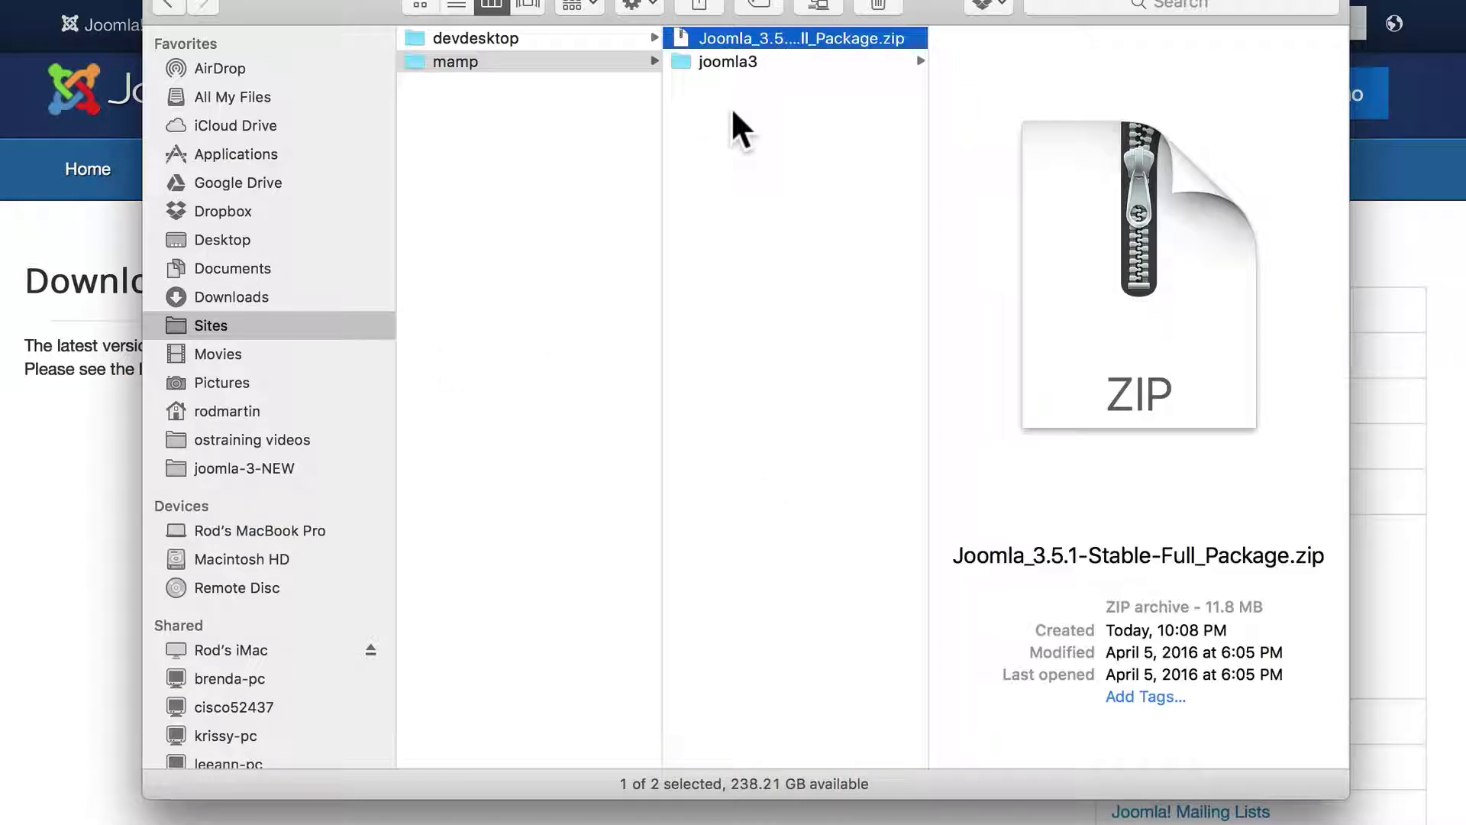
double_click(683, 33)
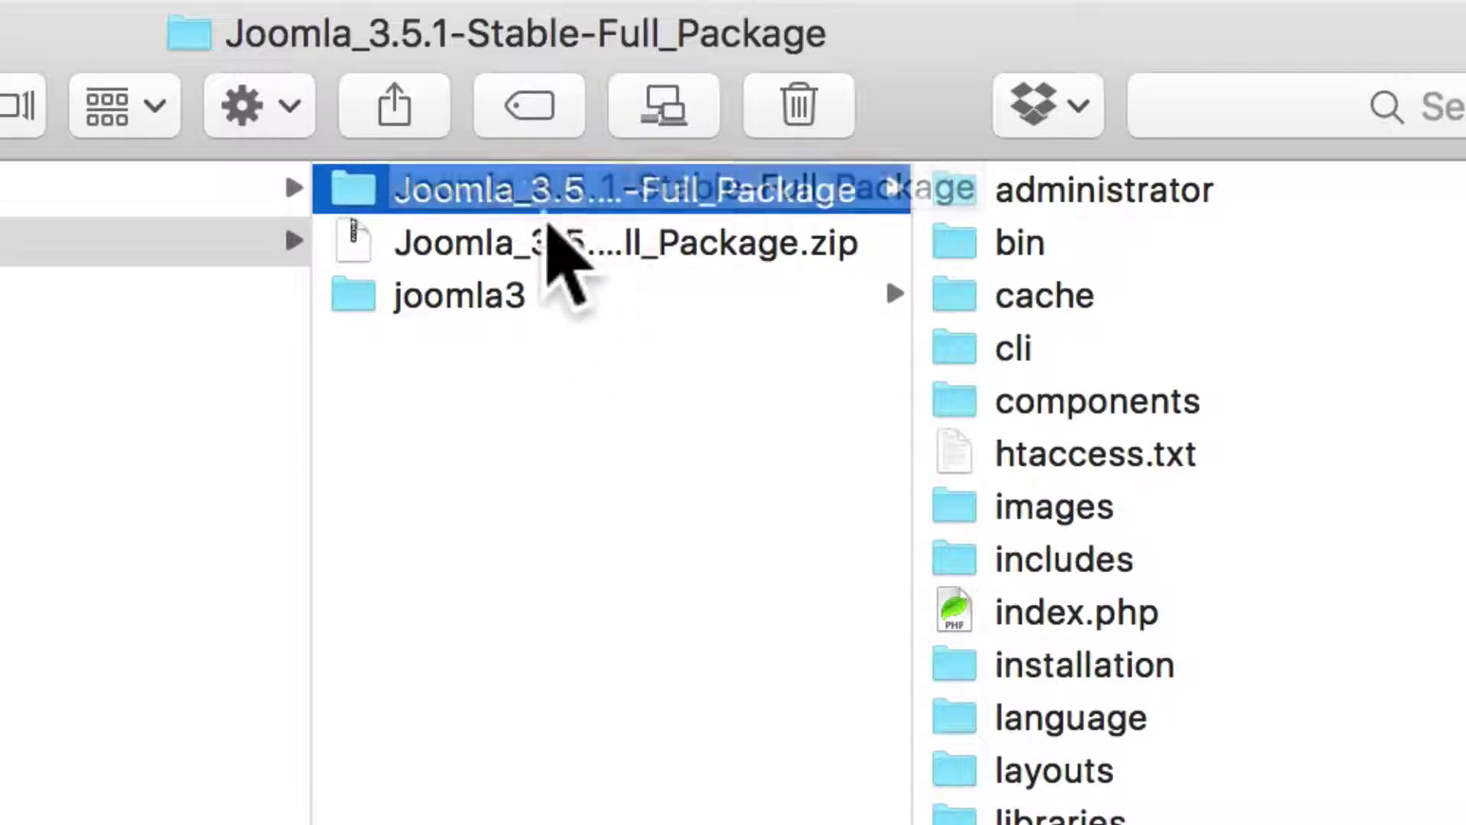
left_click(527, 189)
type("joomlavi")
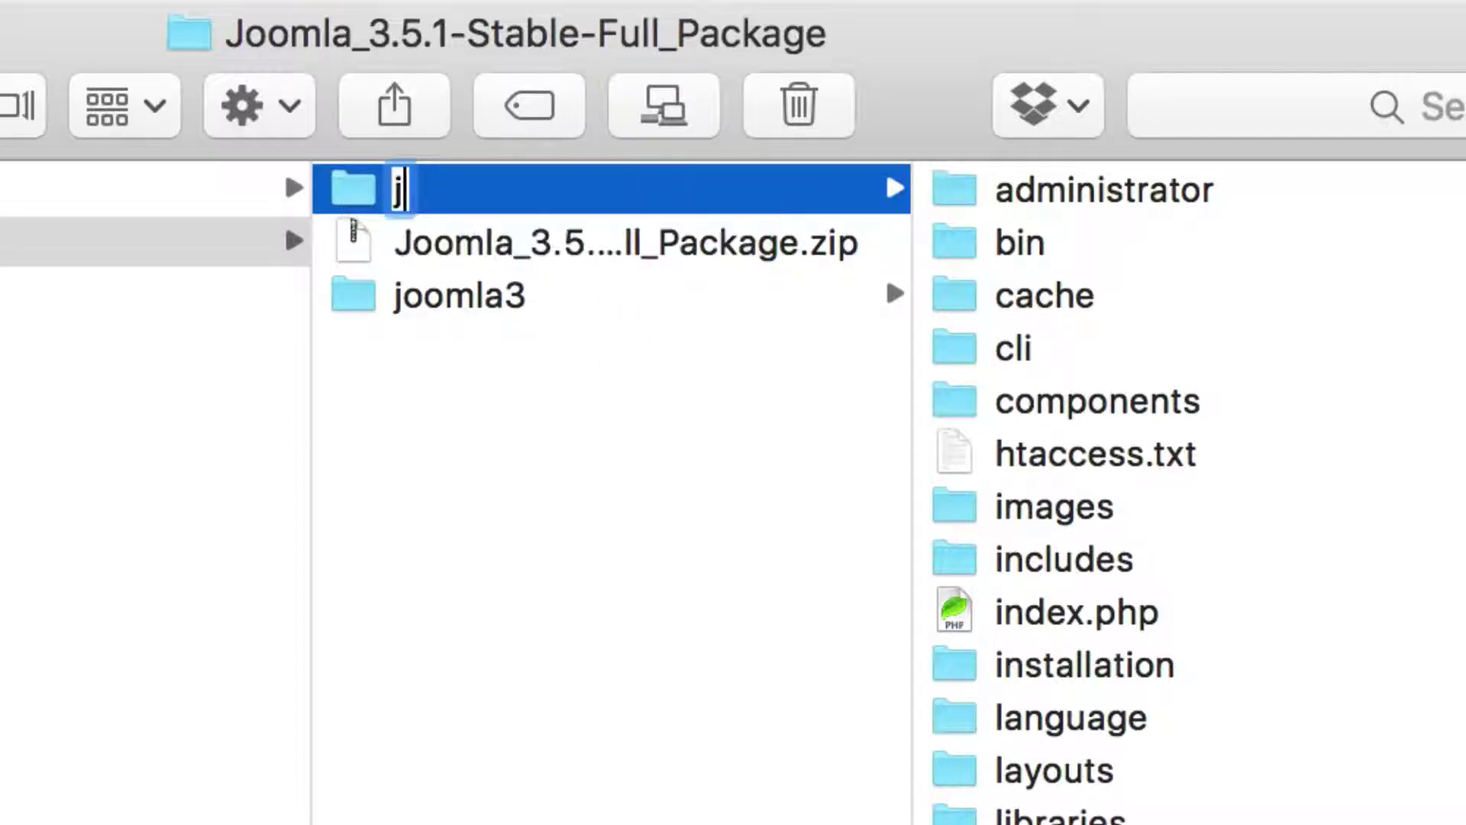
type("lle")
key("Return")
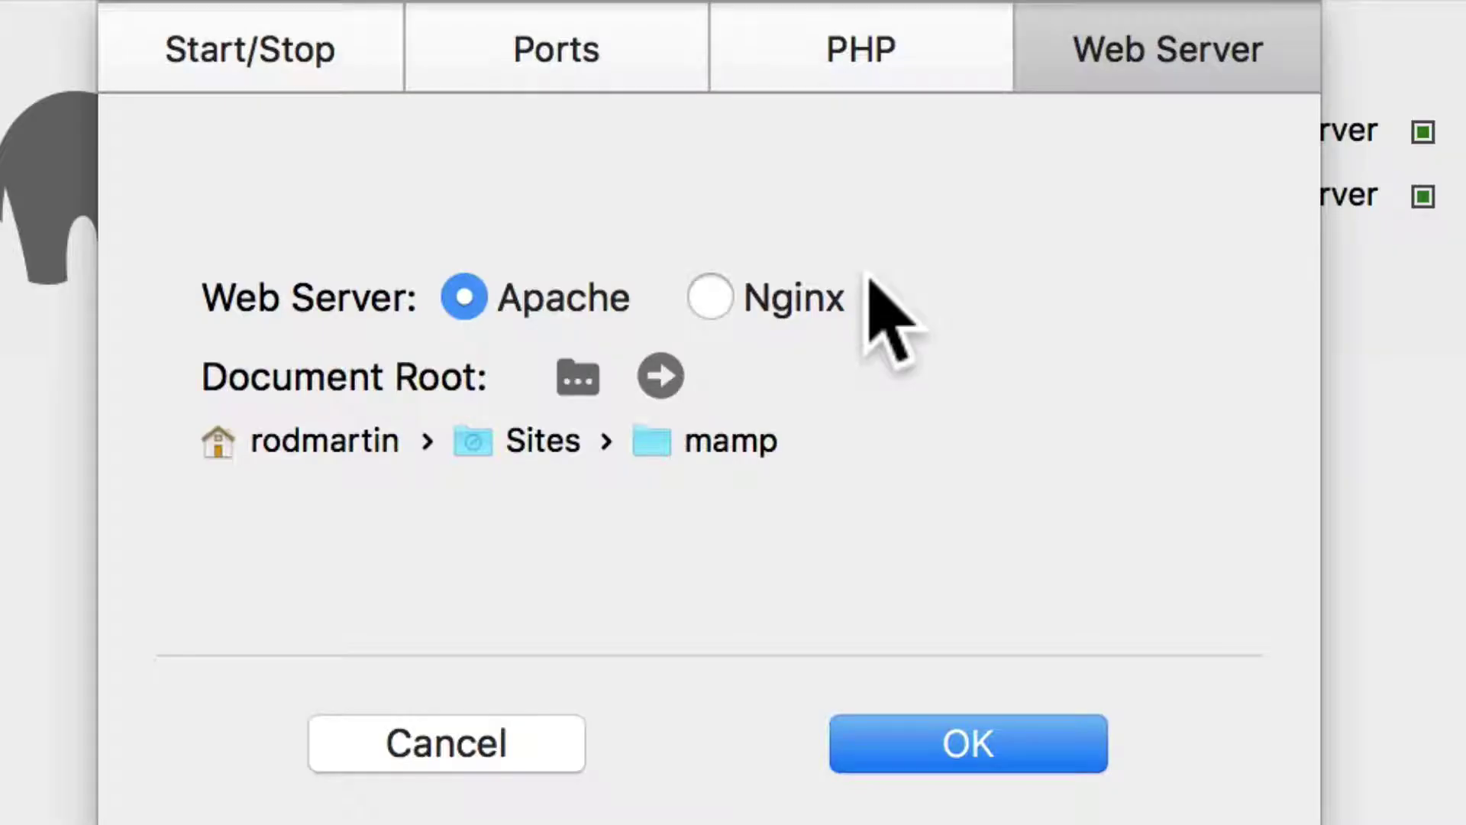
left_click(508, 737)
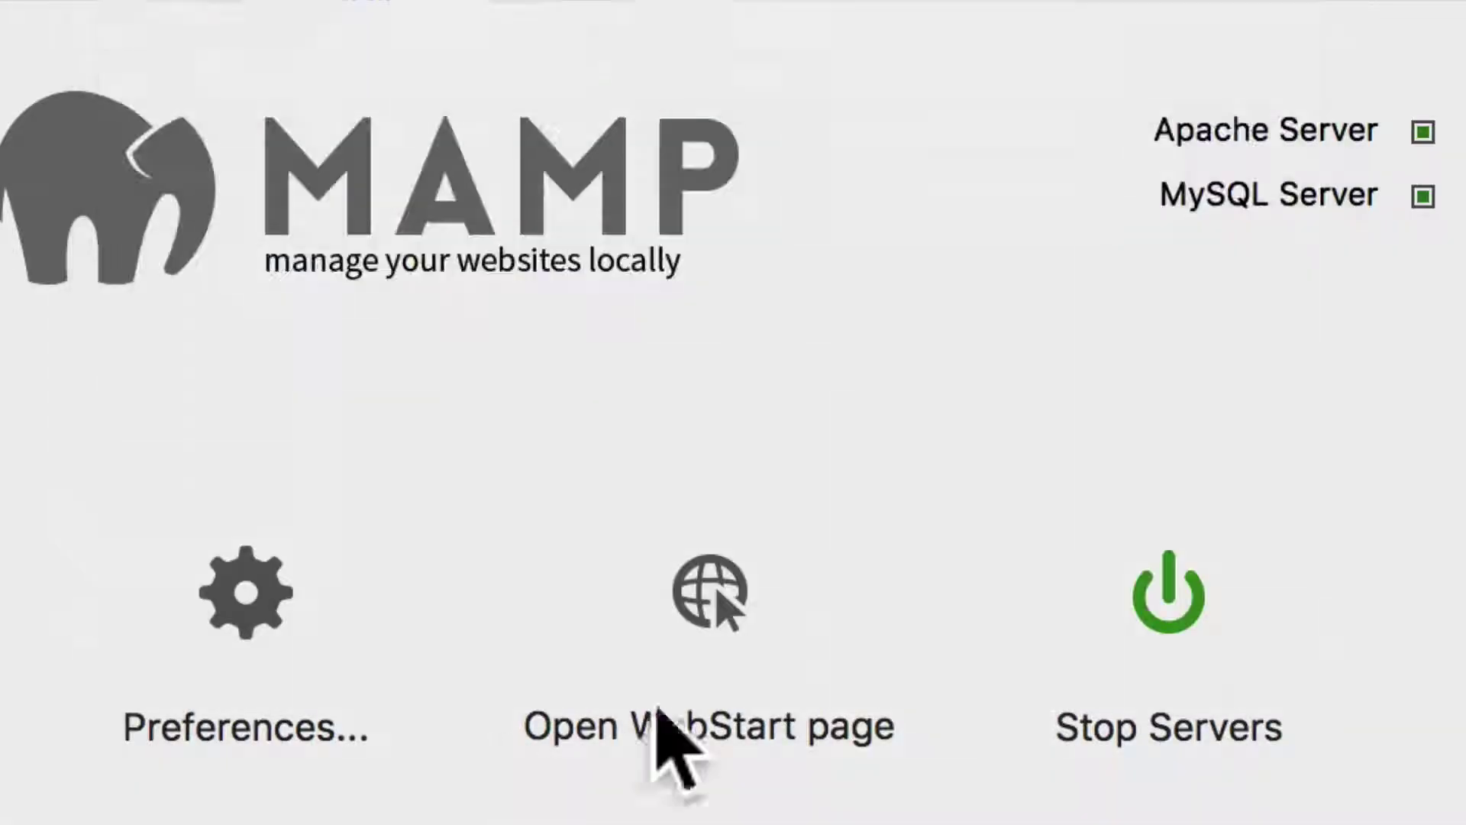
left_click(694, 620)
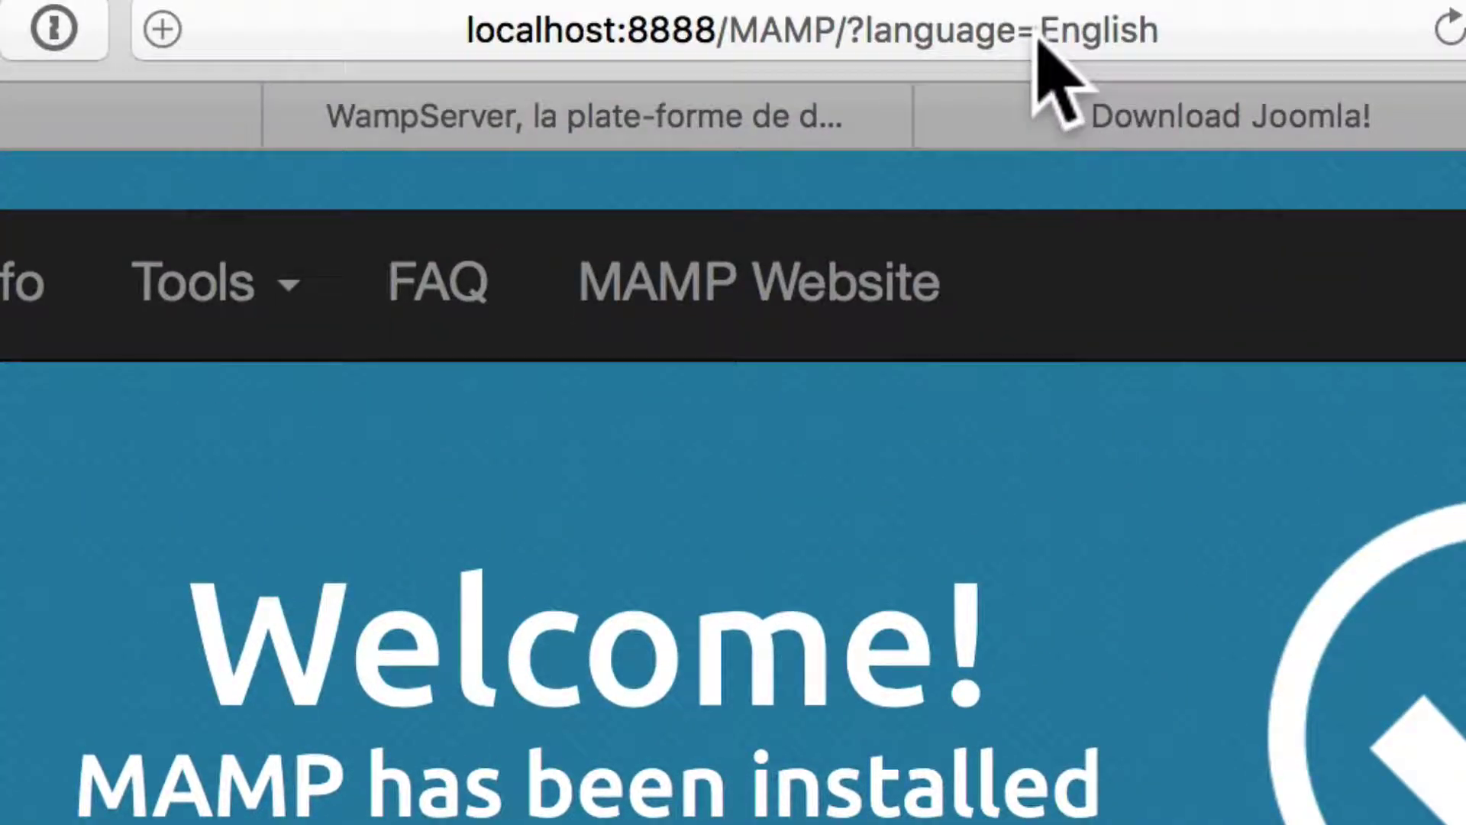
Load localhost:8888/joomlaville/ in Safari to reach the Joomla installer's Main Configuration page
left_click(1038, 38)
left_click(1169, 39)
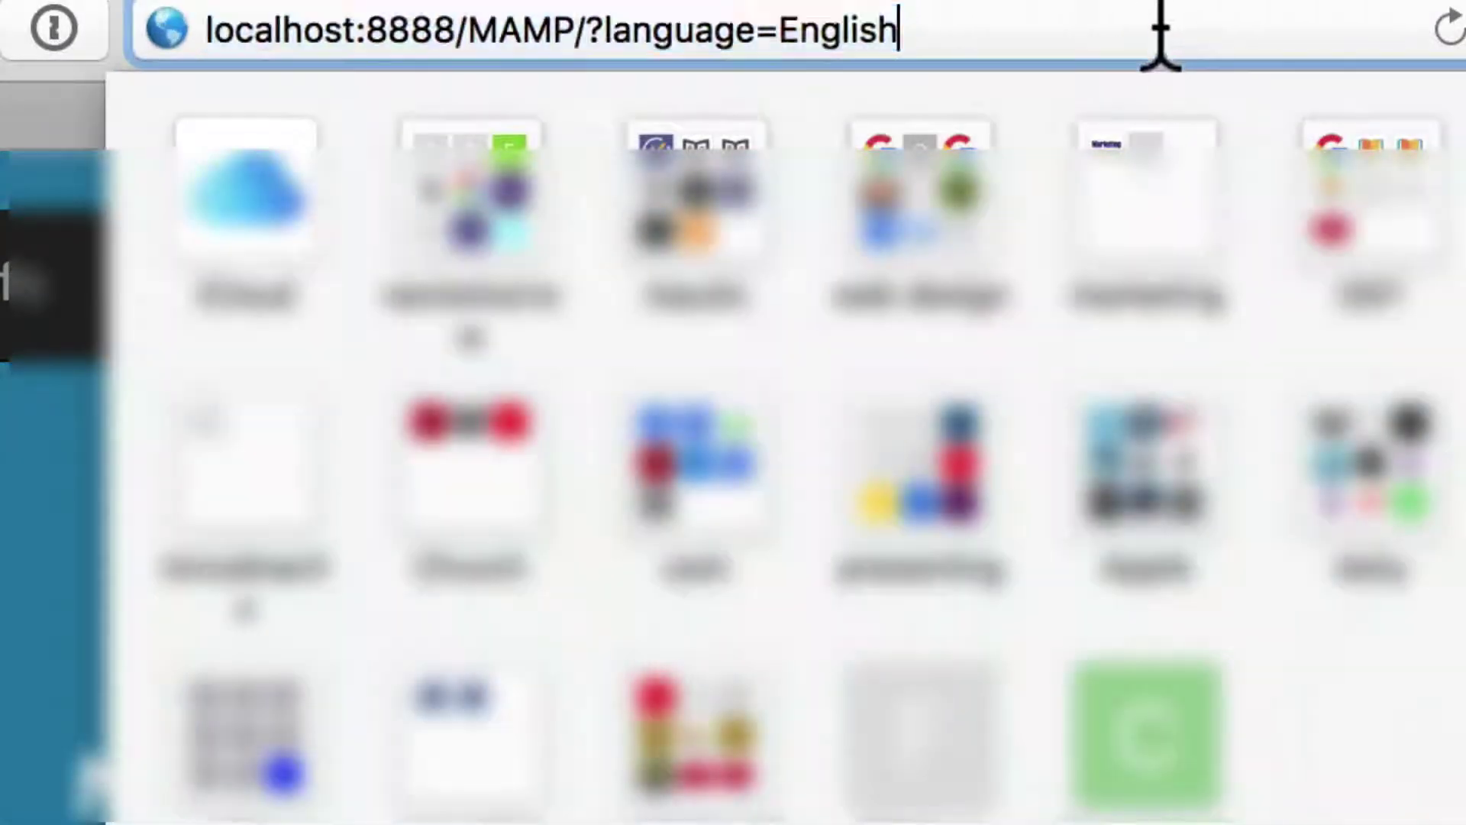
left_click_drag(1169, 39, 482, 34)
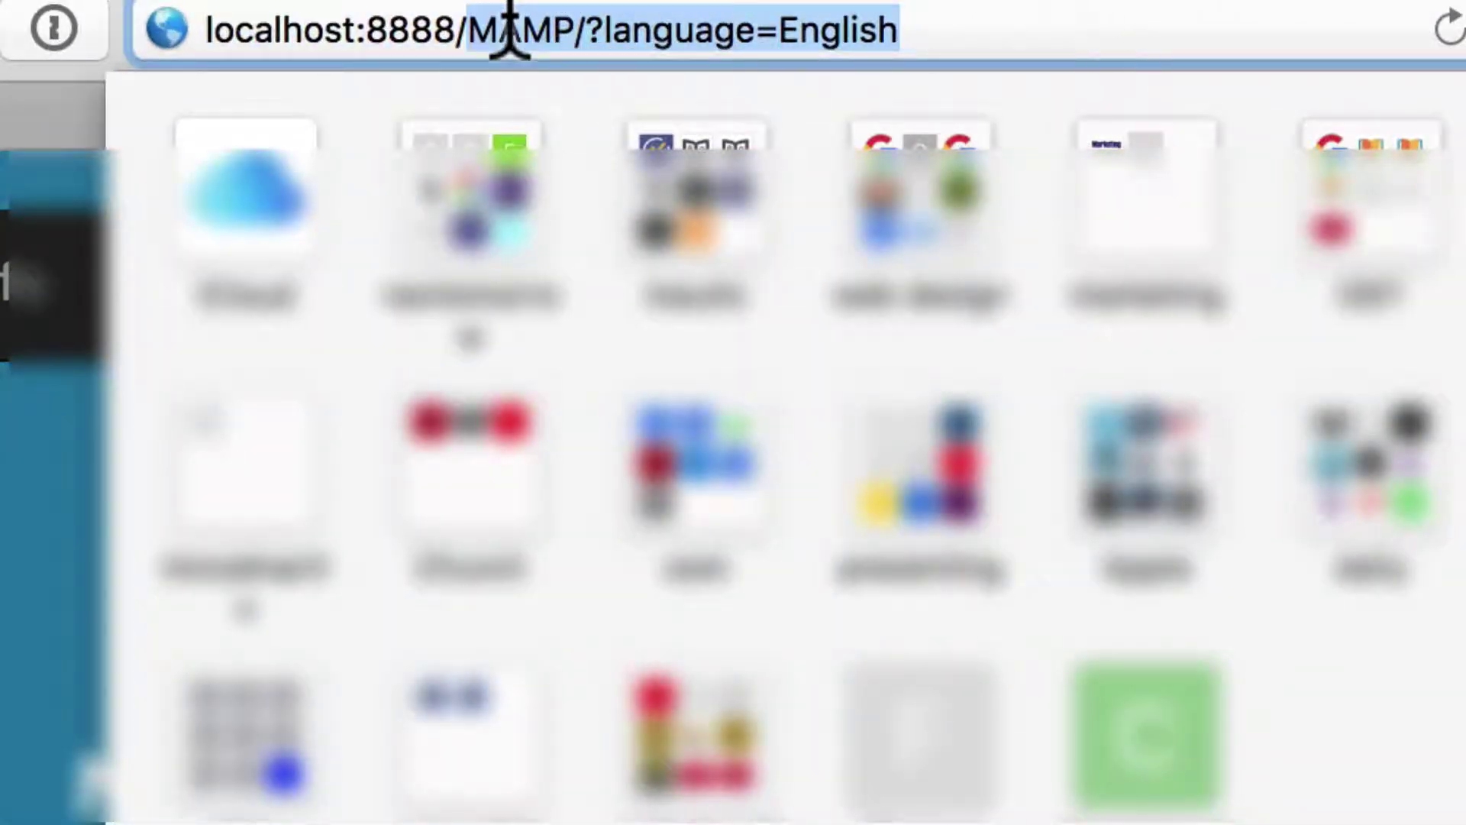
key("BackSpace")
type("joomlaville/")
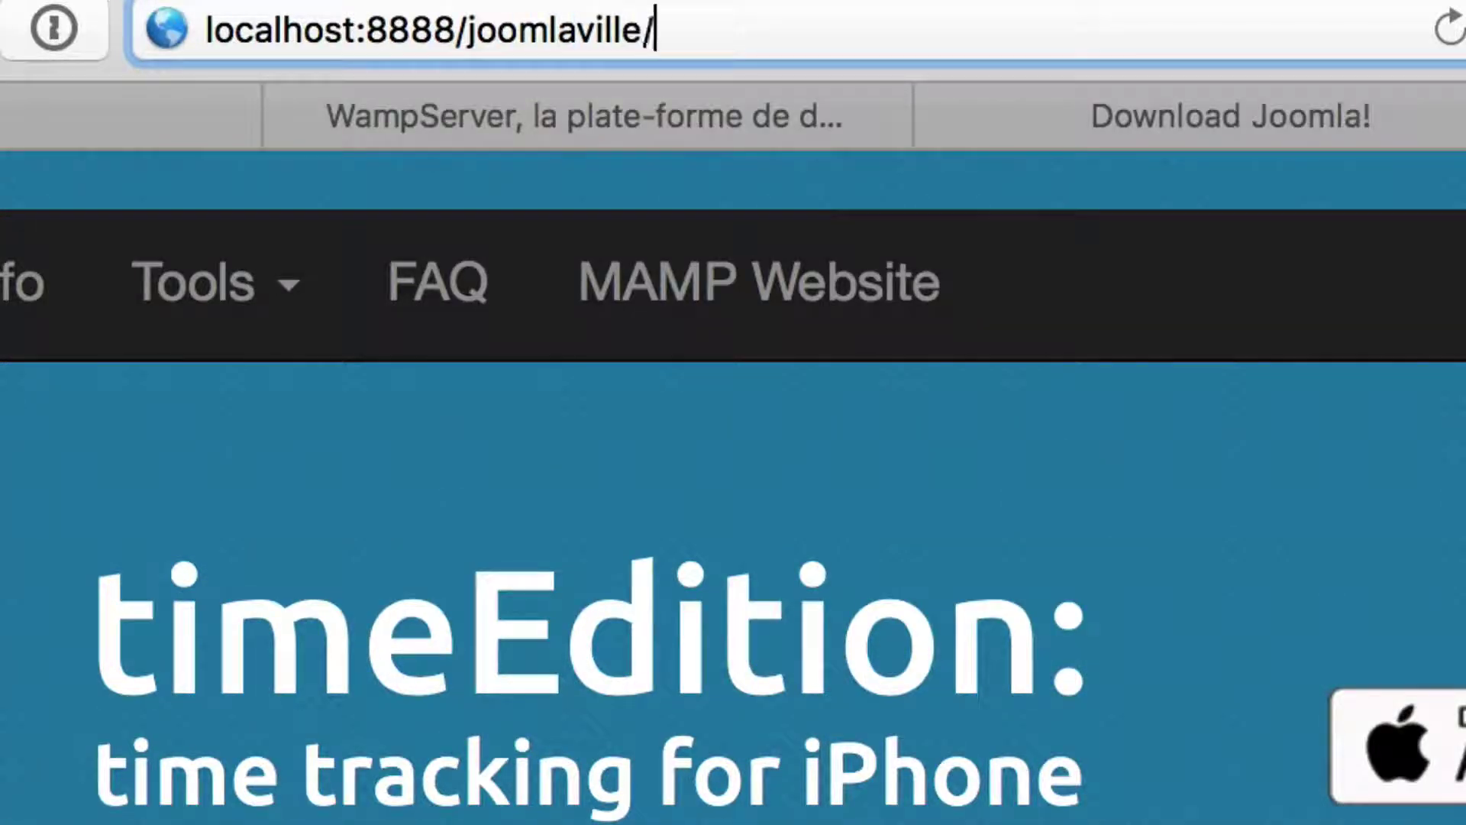
key("Return")
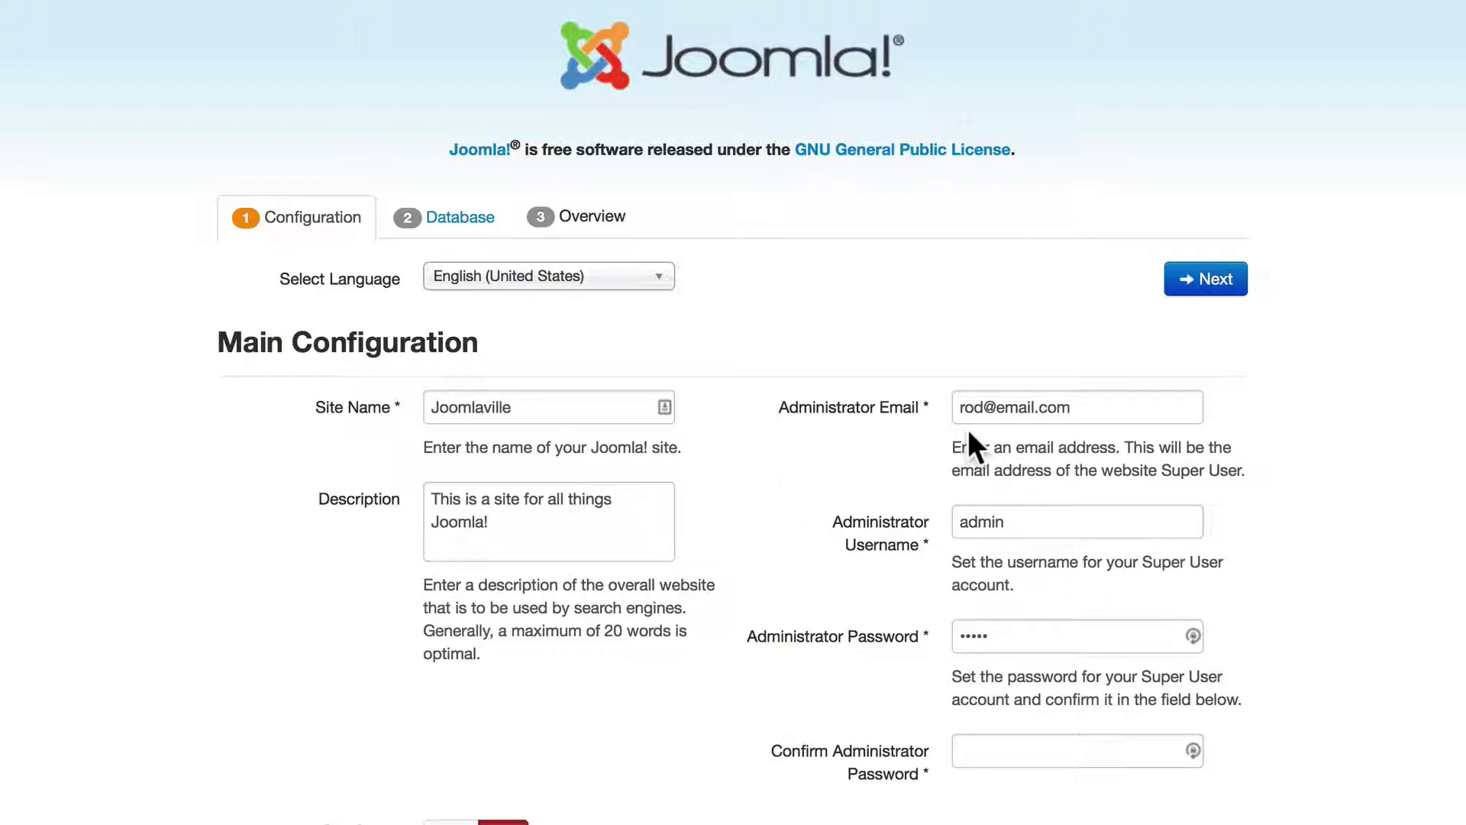
Fix the administrator e-mail address and re-enter the administrator password in the confirmation field
type("ostraining")
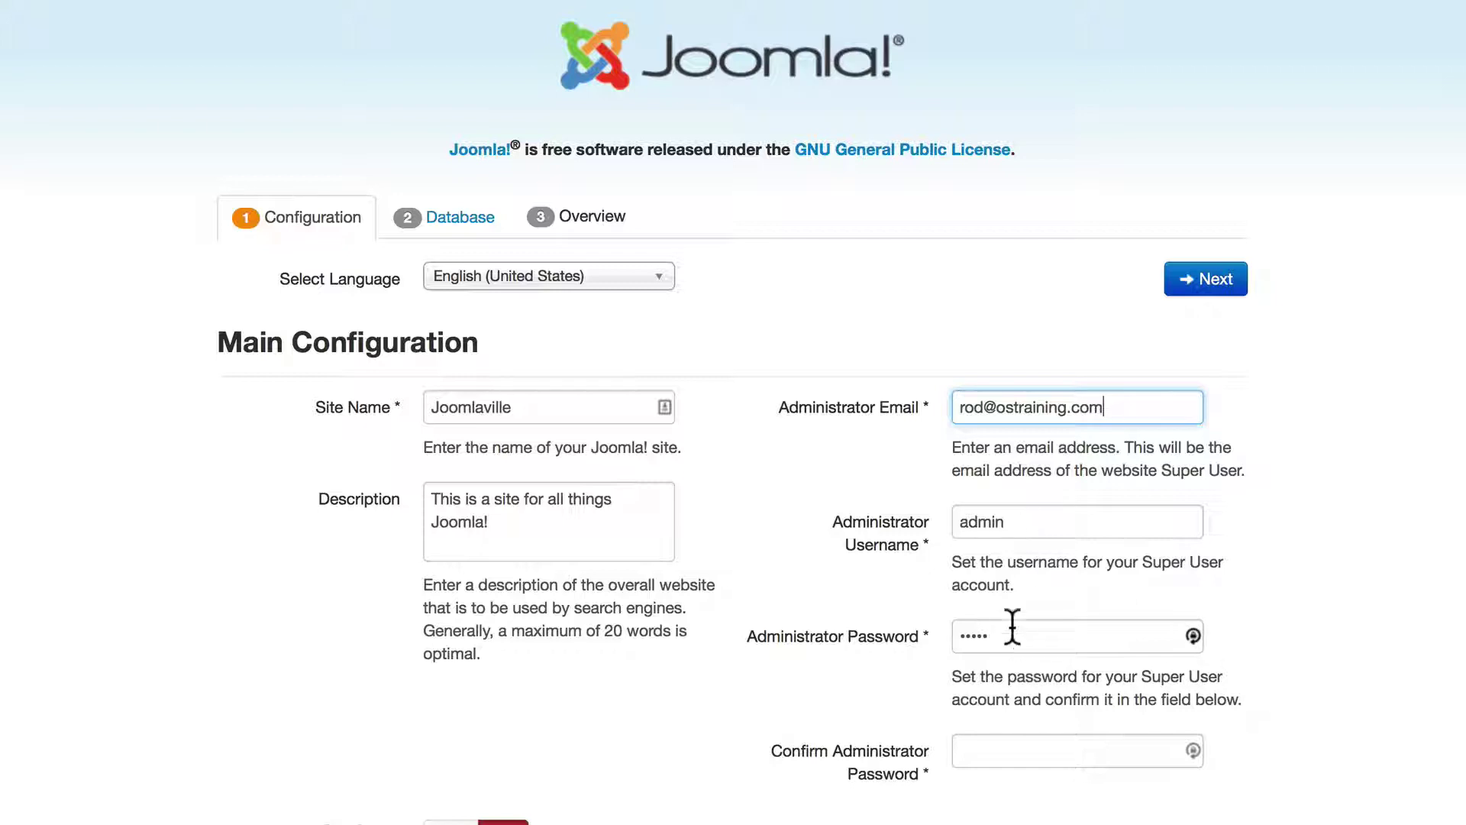
left_click(984, 748)
type("admin")
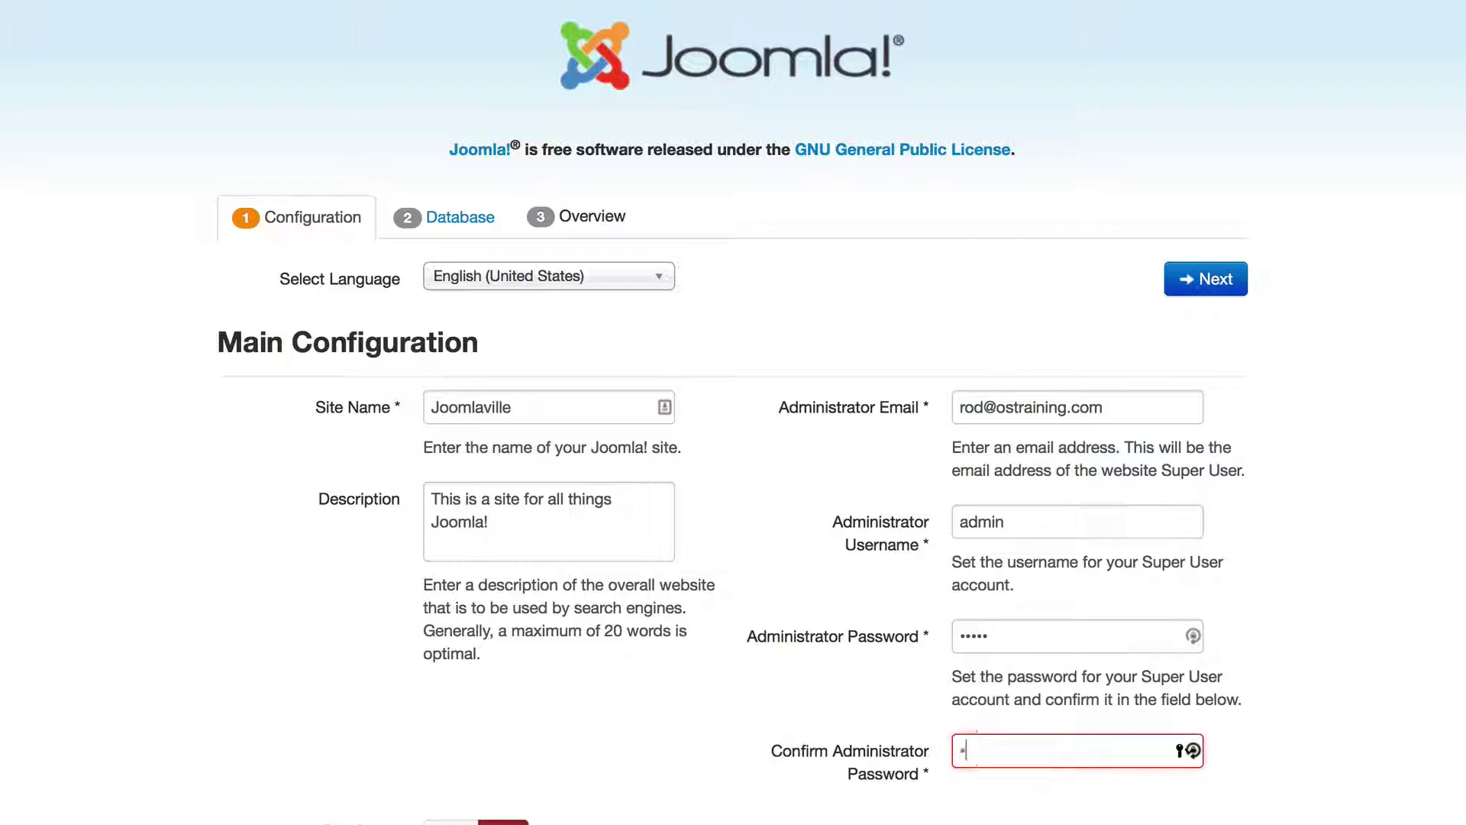
scroll(670, 601, "down", 3)
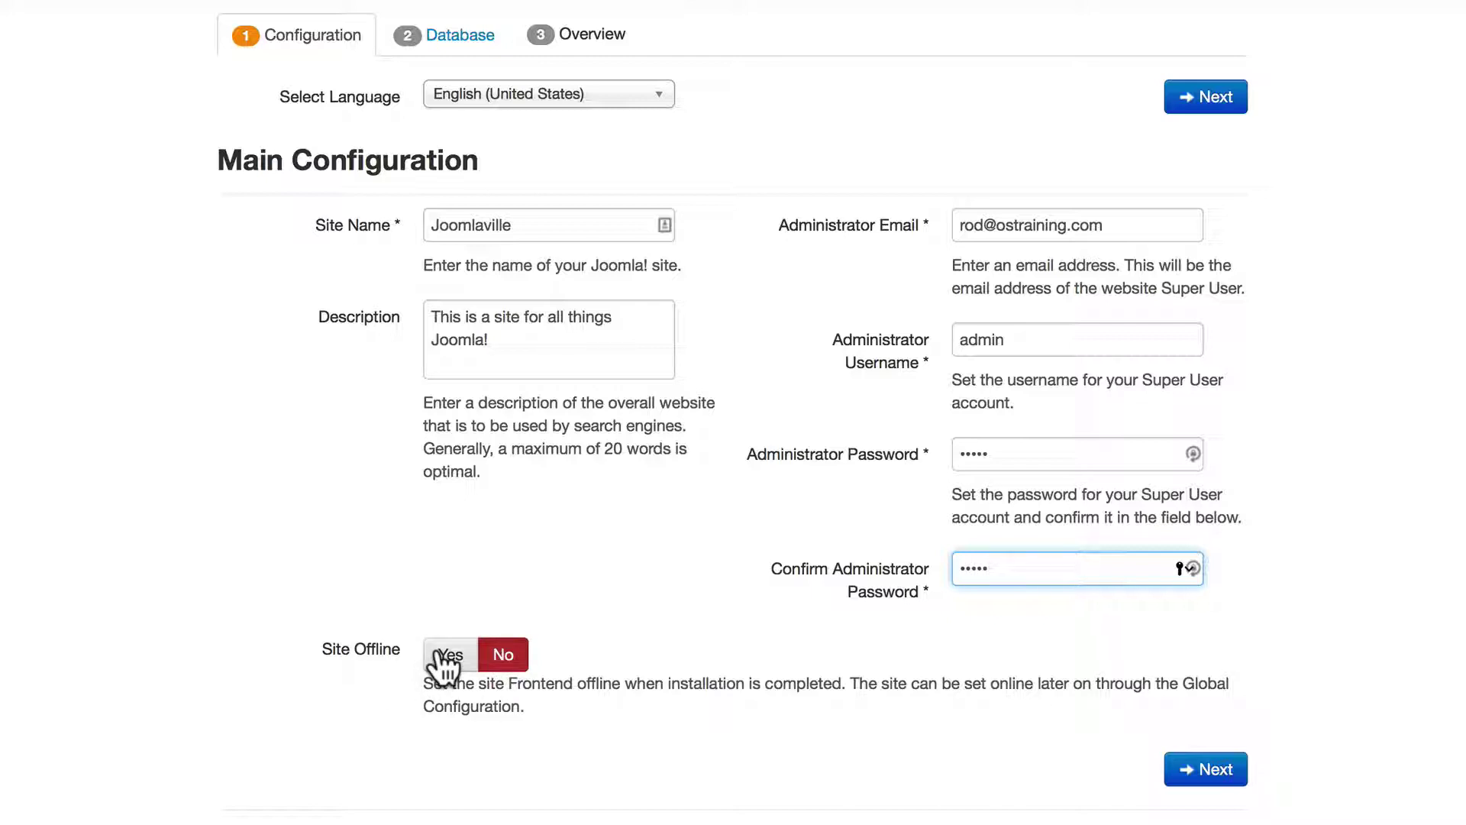
Advance to Database Configuration and review MySQLi, host localhost, database joomla3 and prefix v1k8j_
left_click(1216, 768)
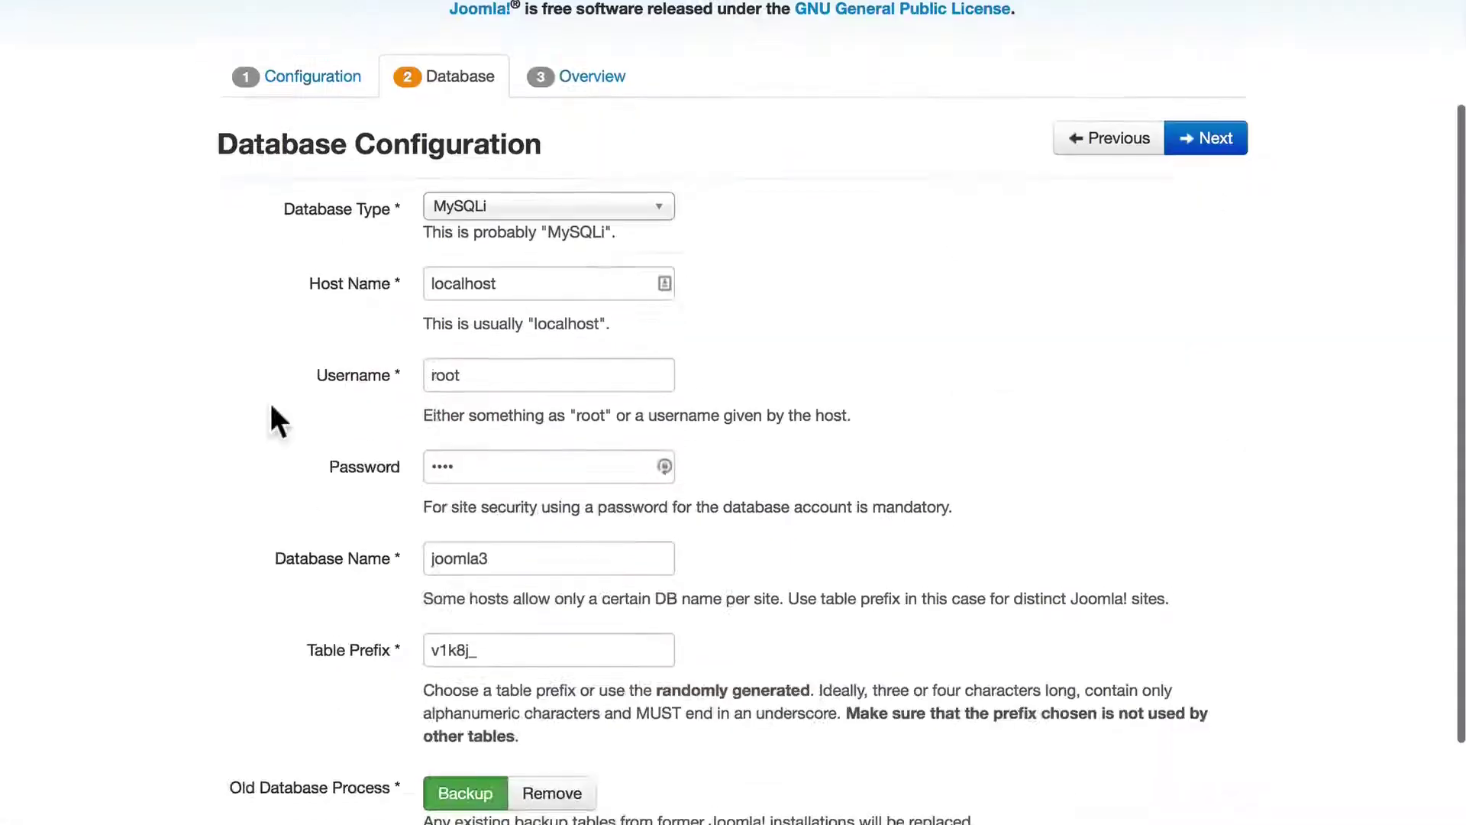
scroll(267, 402, "up", 1)
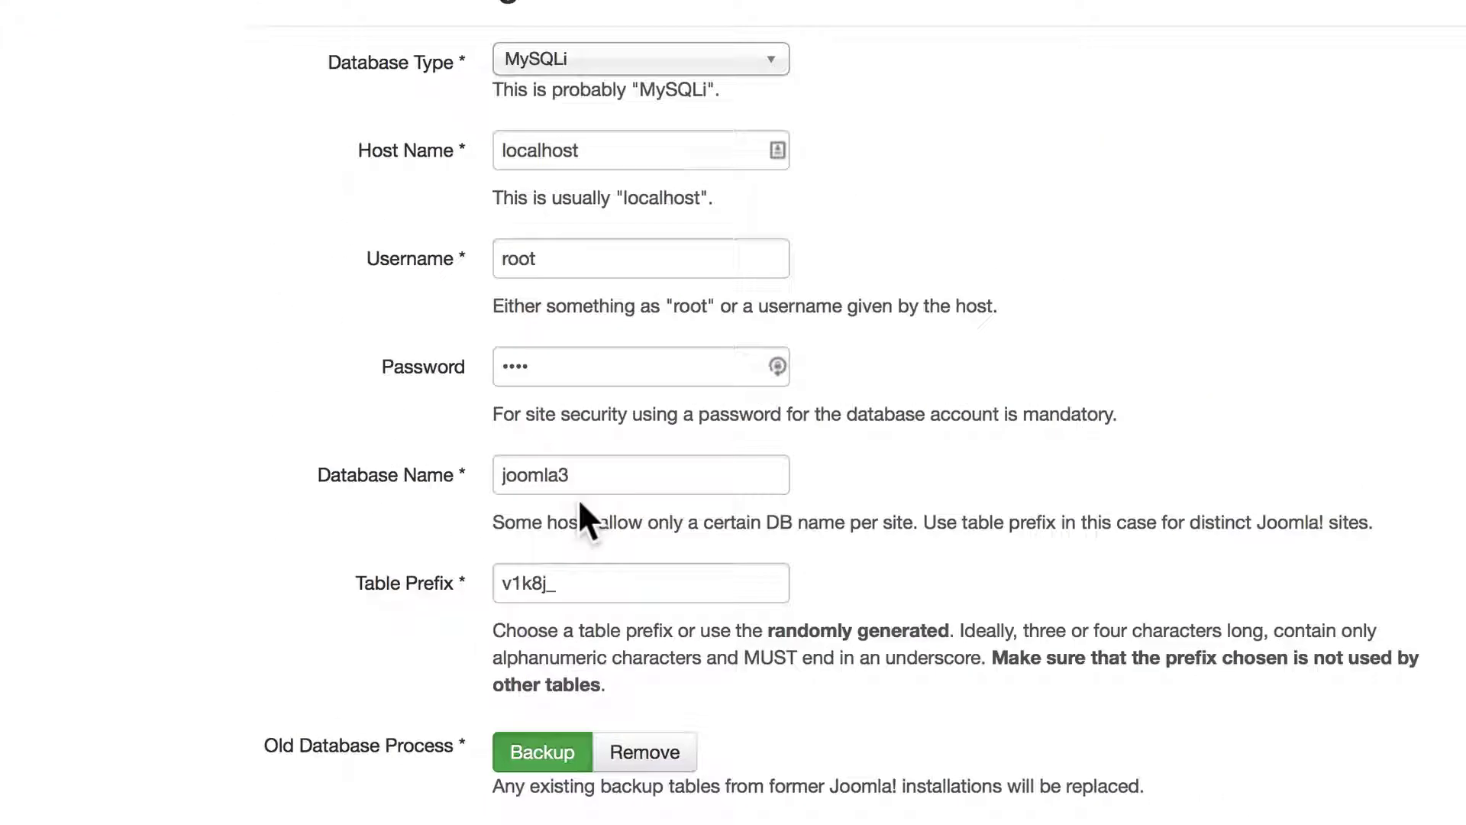
scroll(376, 590, "down", 2)
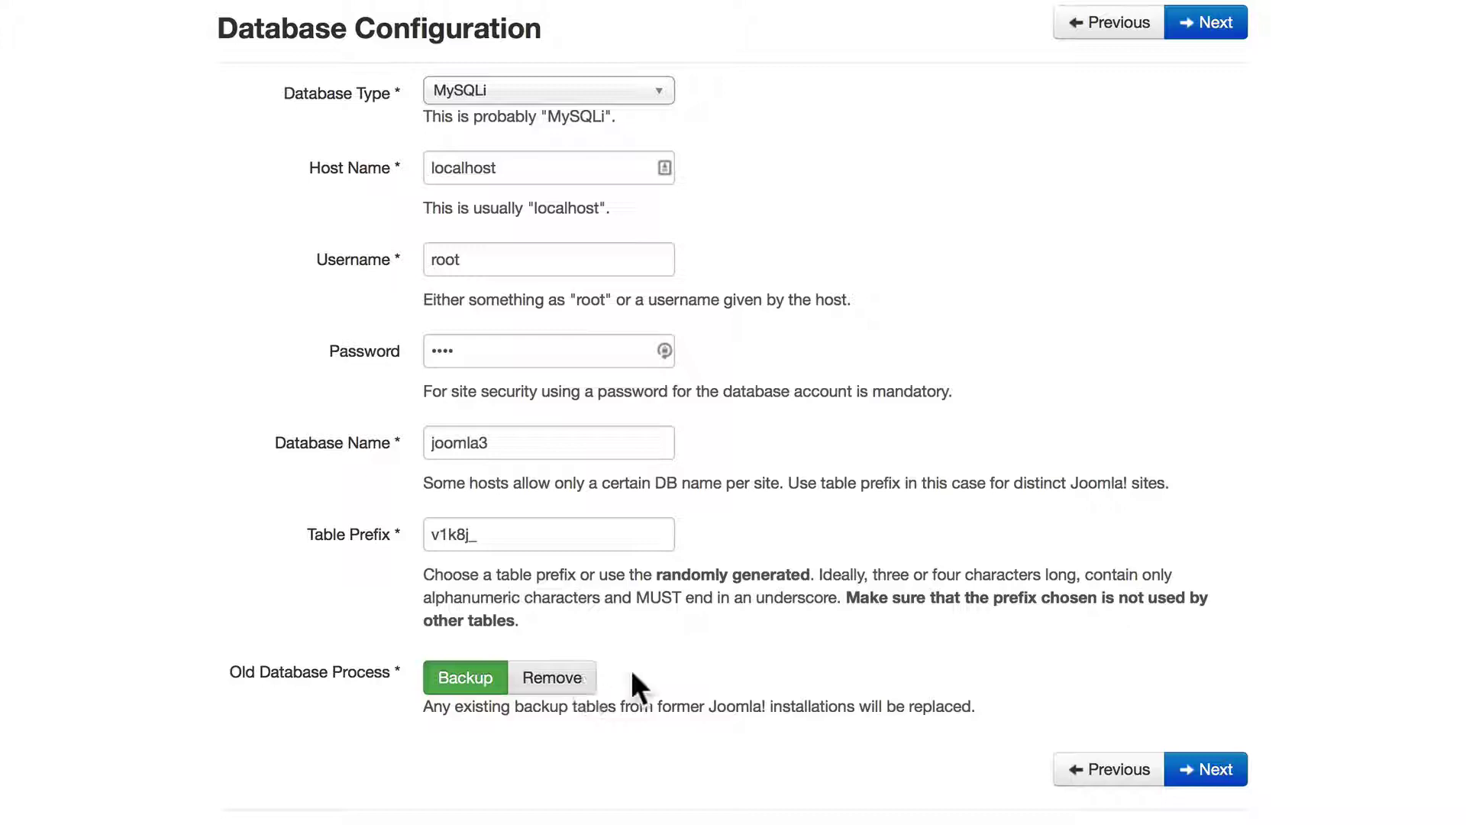
On the Overview step, scroll through the summary and pre-installation checks, then run Install
left_click(1214, 770)
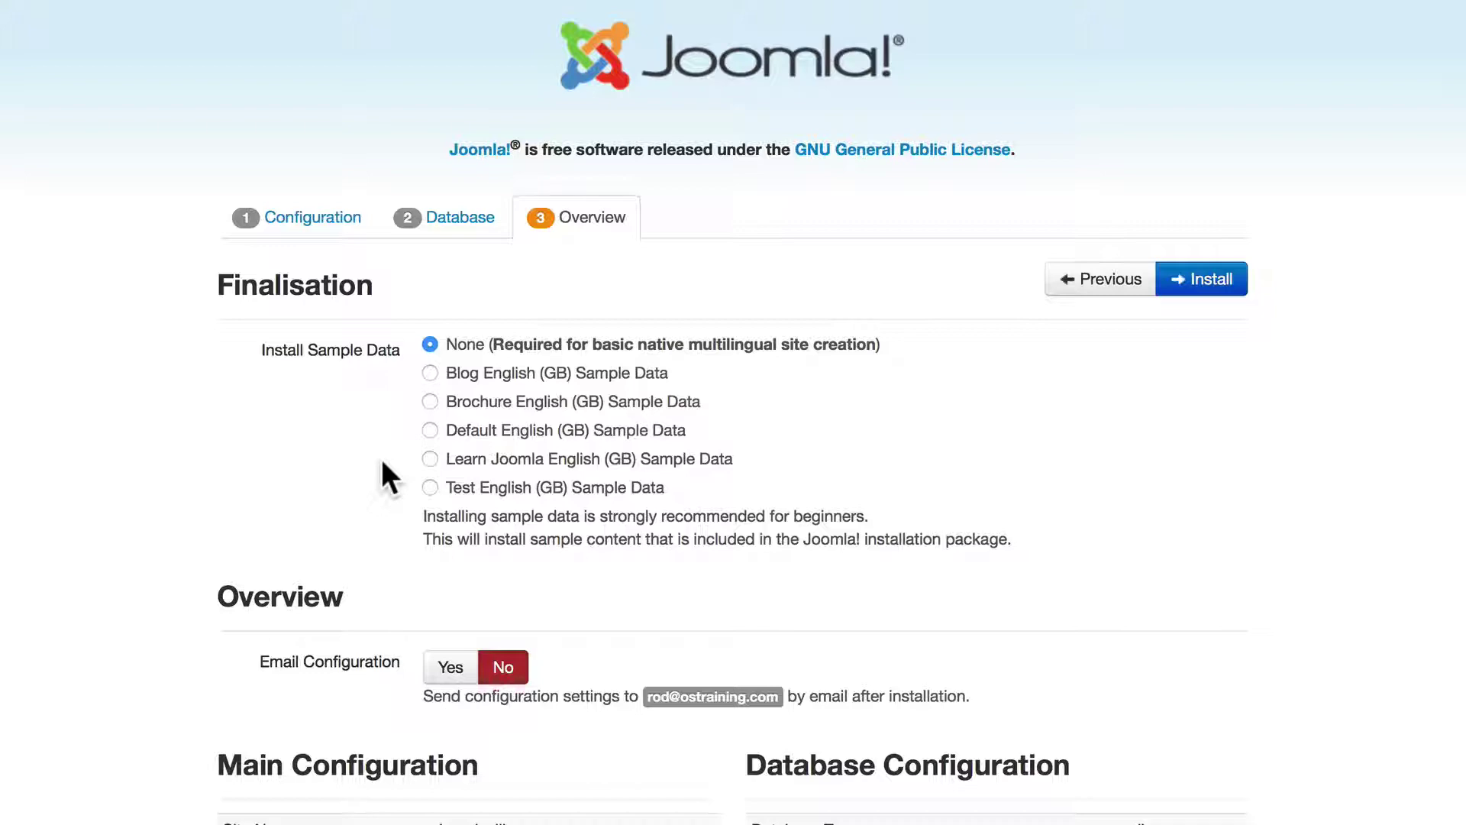
scroll(385, 462, "down", 5)
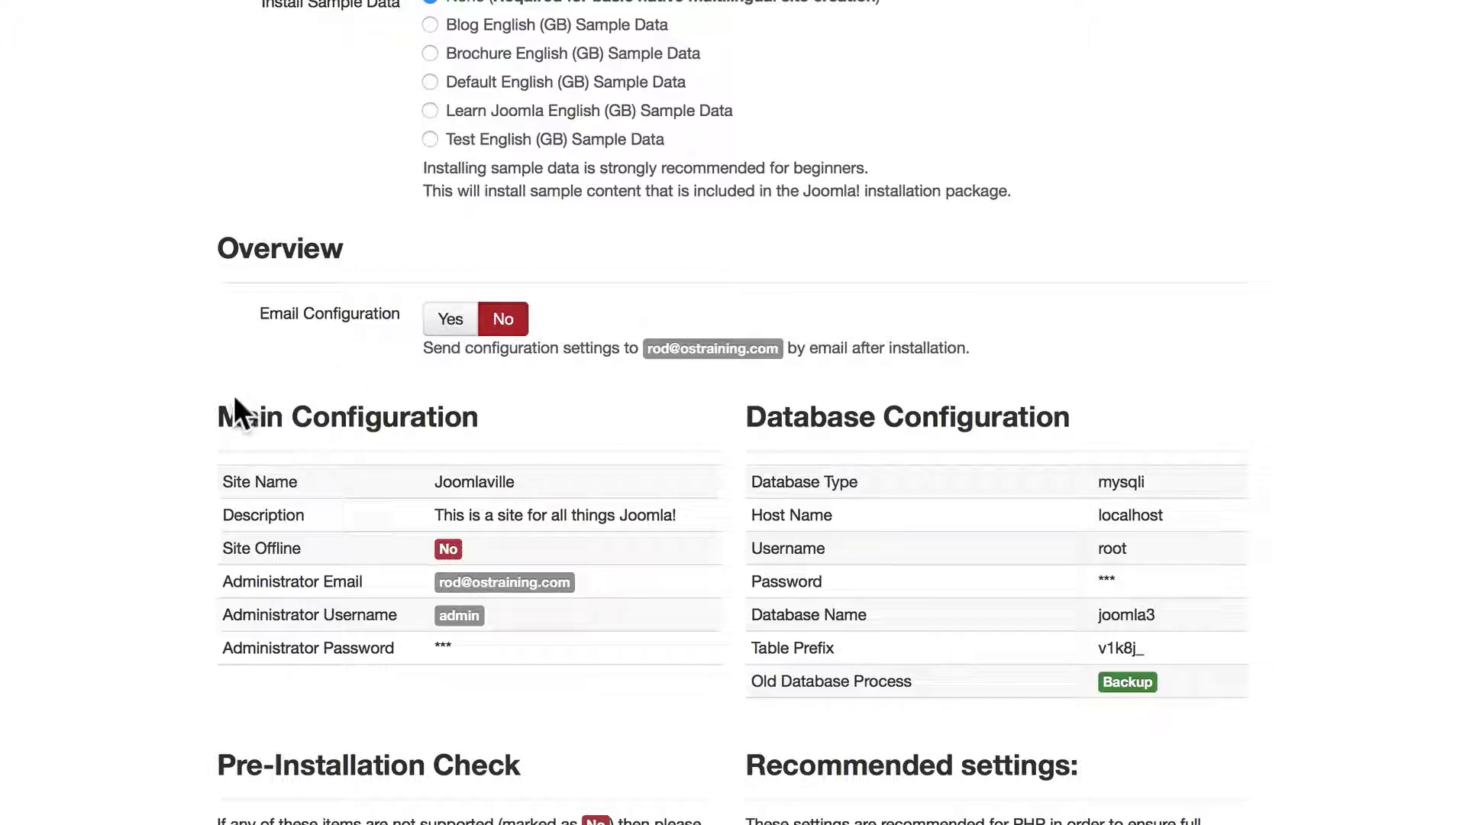
scroll(237, 409, "down", 5)
scroll(234, 400, "down", 4)
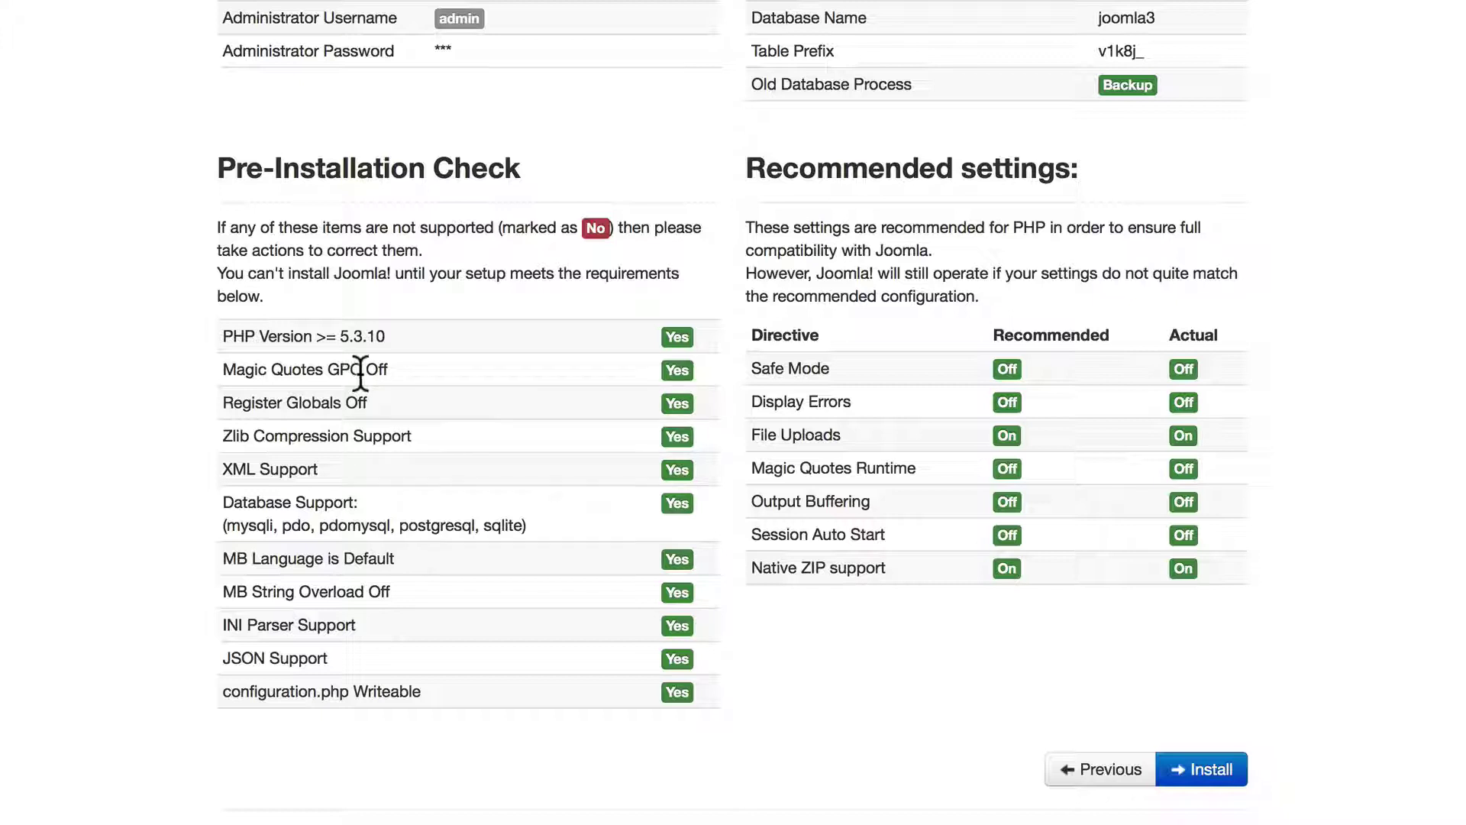
left_click(1211, 767)
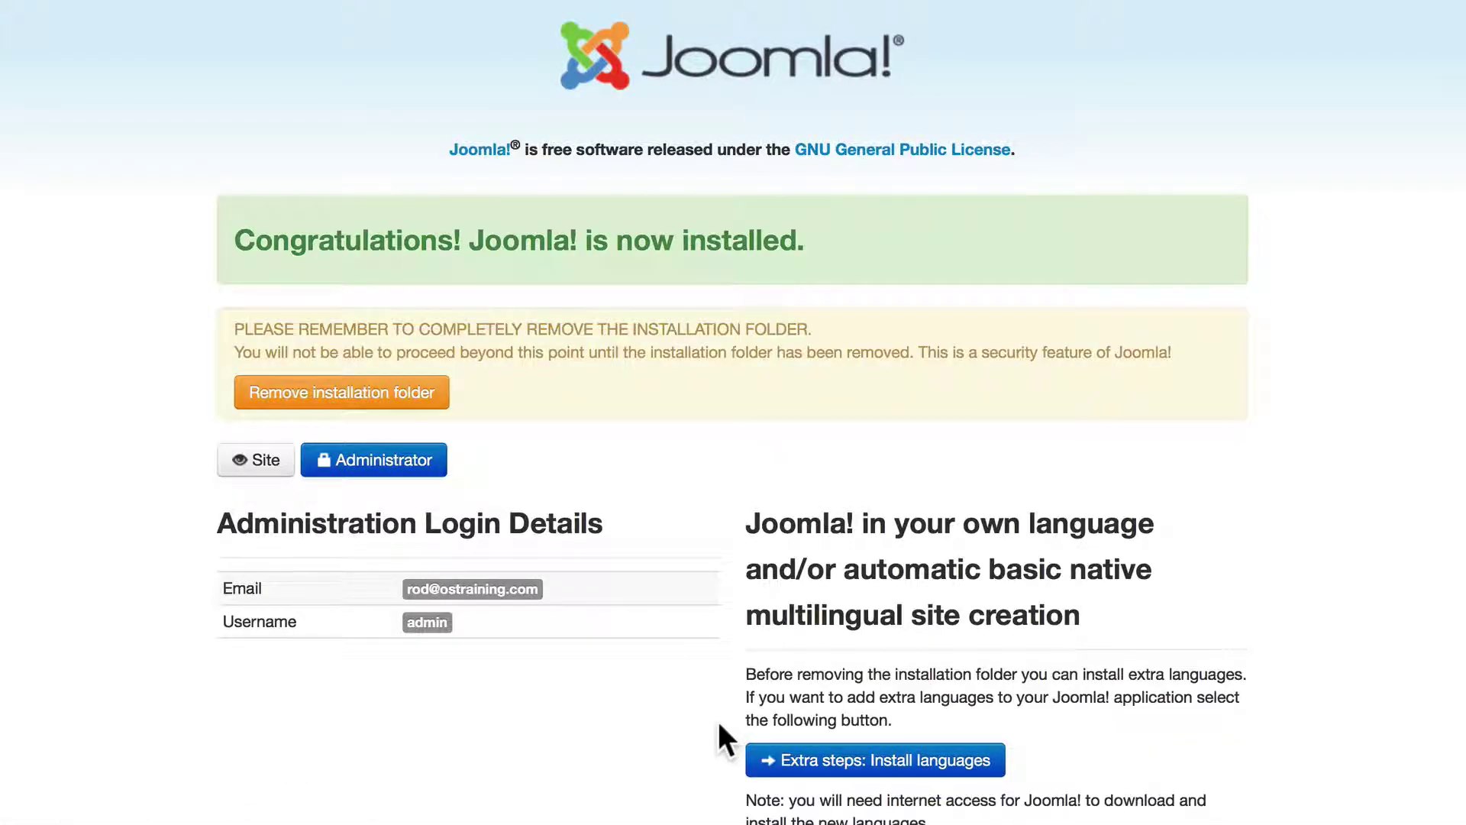
Delete the installation folder and go to the Joomla administrator login page
left_click(332, 393)
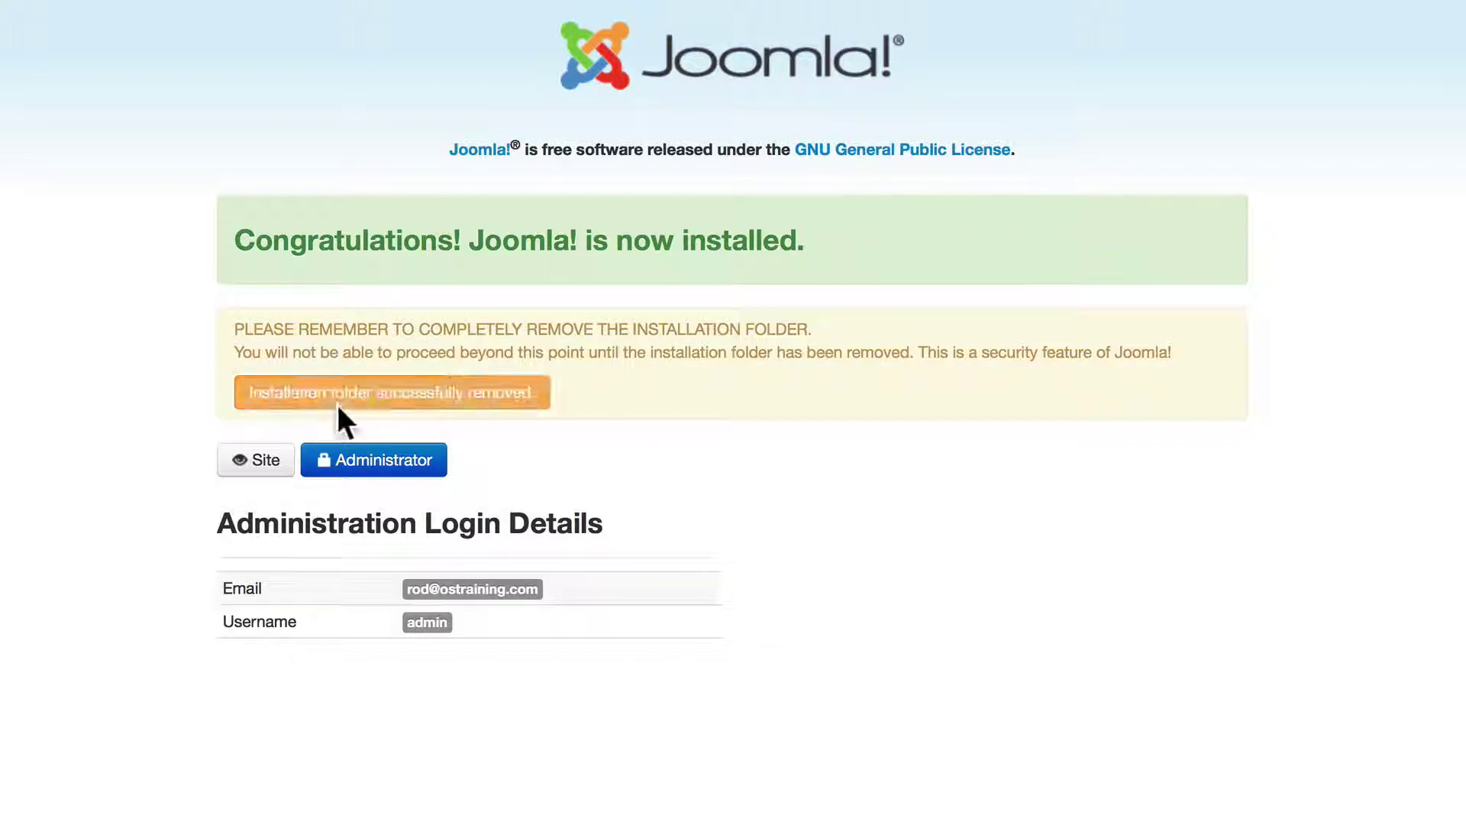
left_click(372, 461)
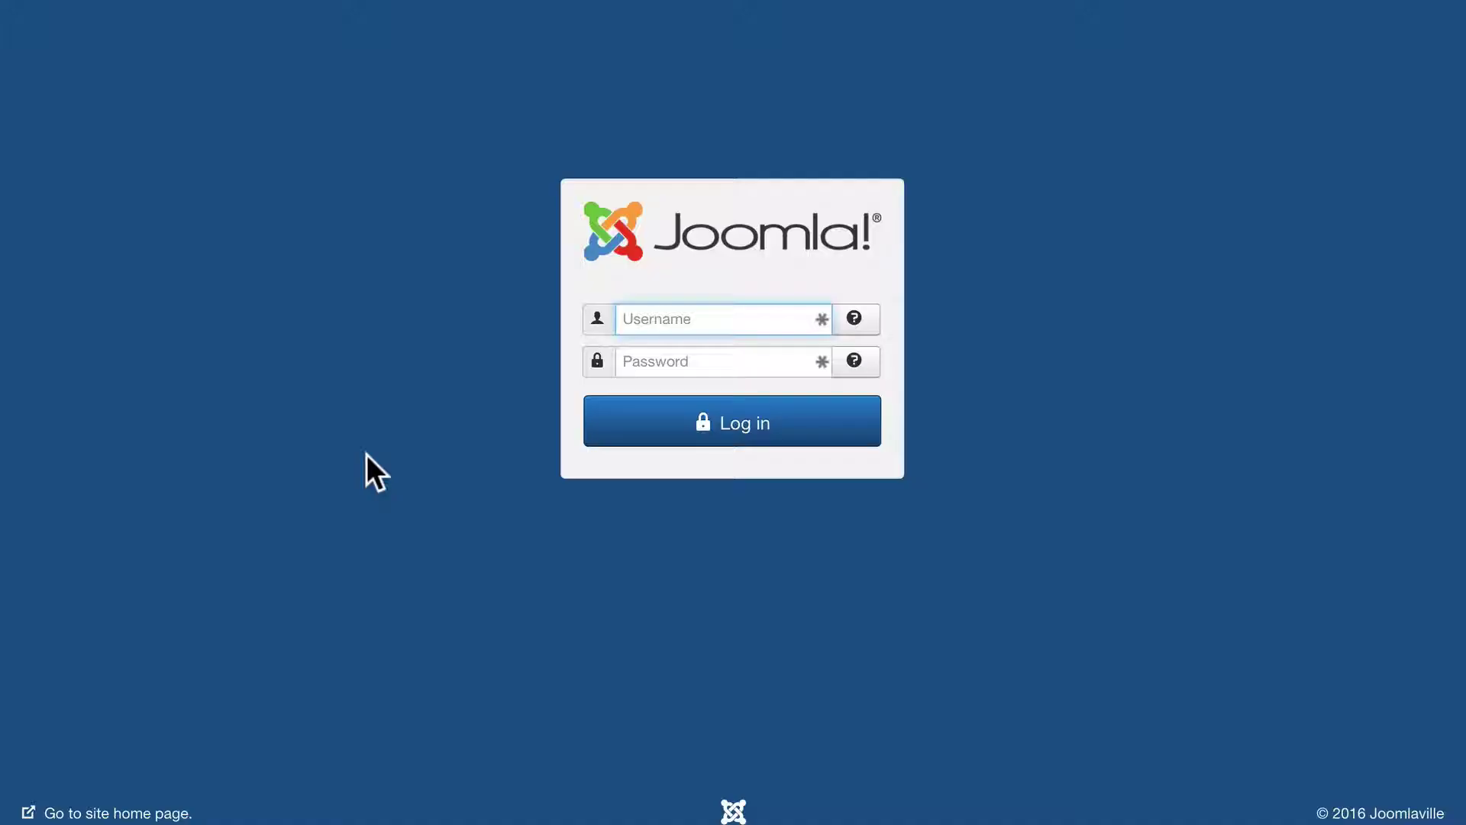
Log in to the Joomla administrator back end with the admin username and password
type("admin")
key("Tab")
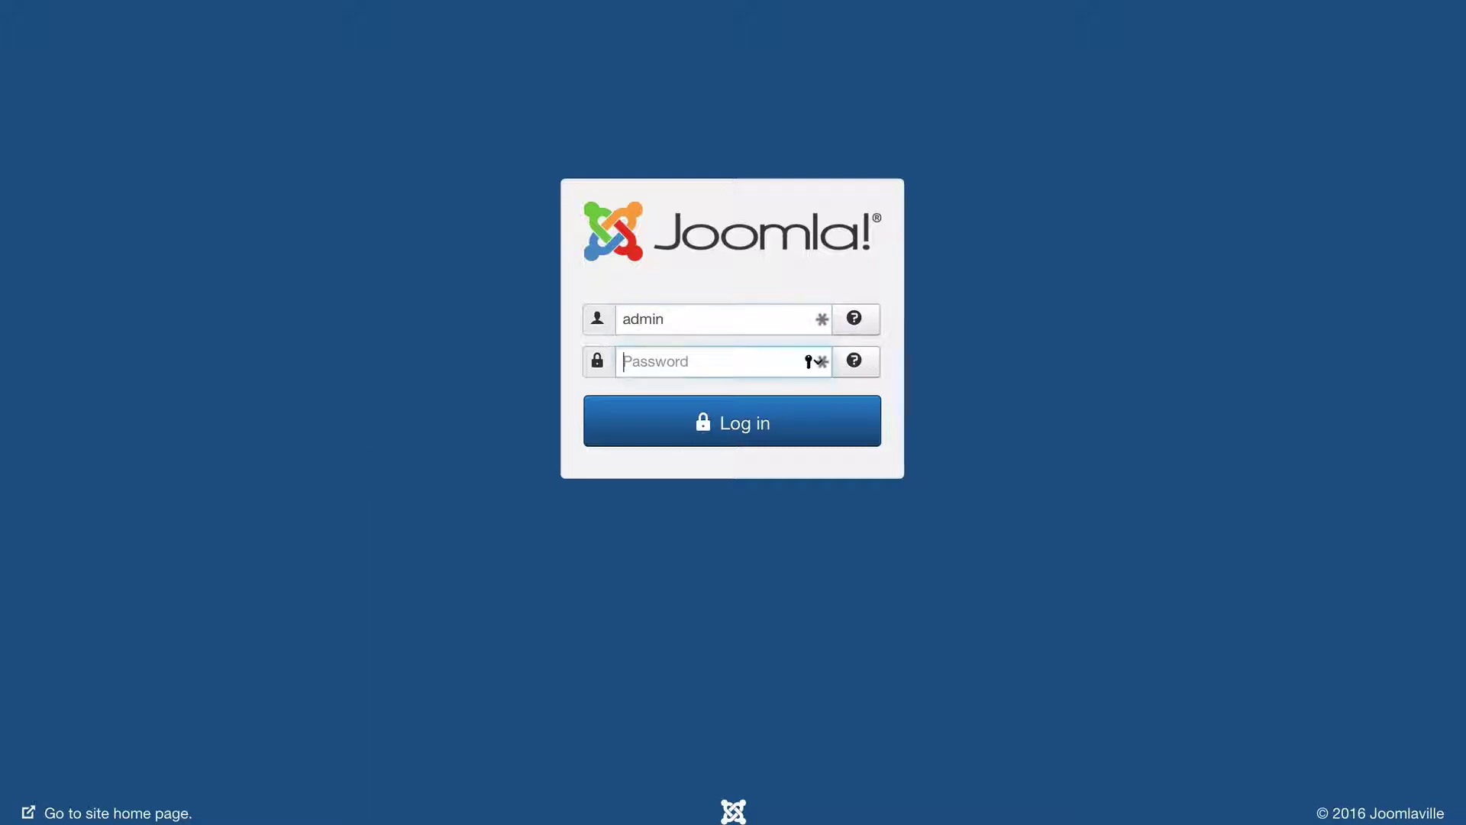
type("admin")
key("Return")
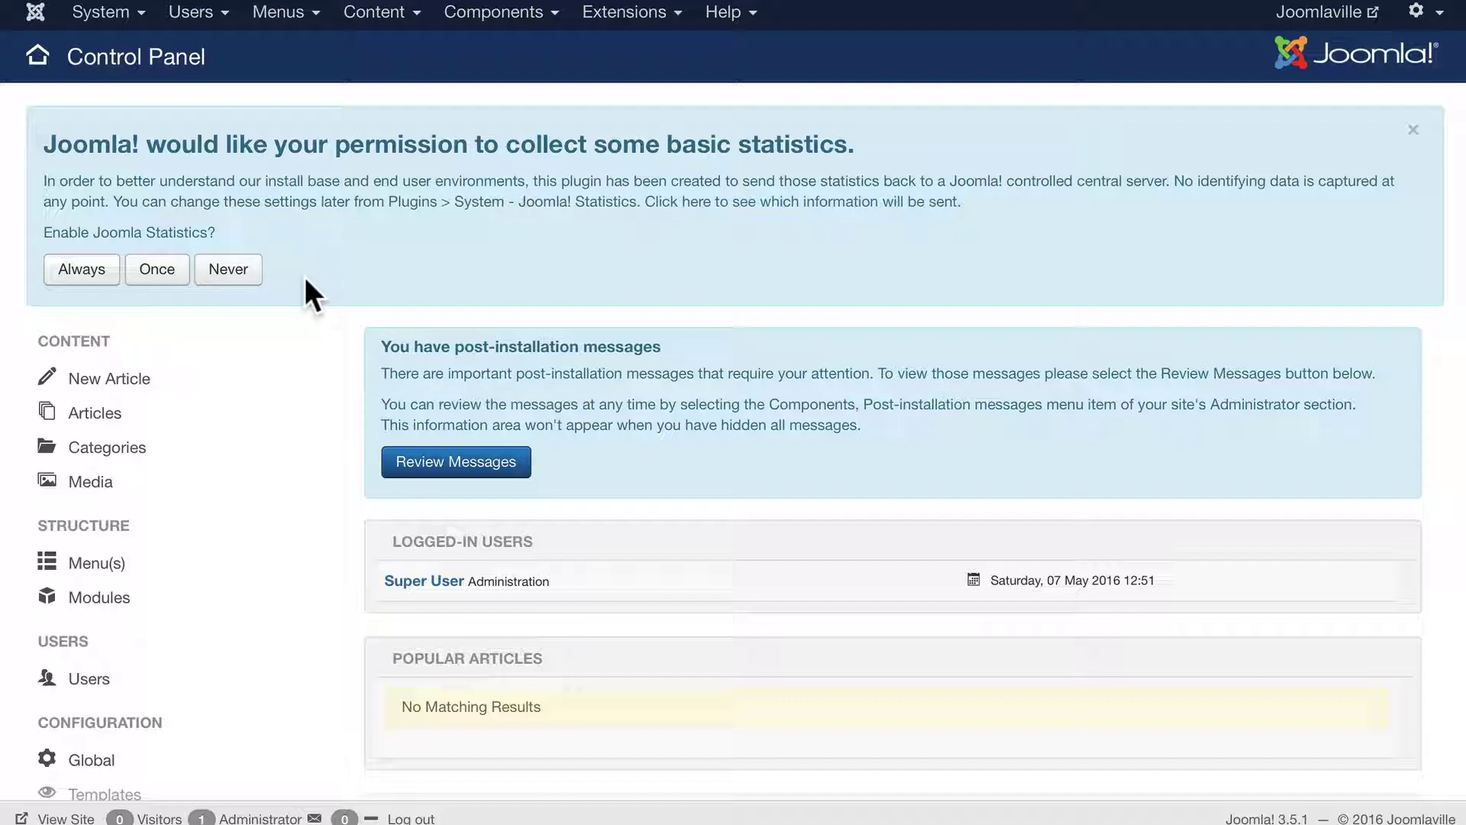
Set the statistics request to Always and go to System > Global Configuration
left_click(83, 269)
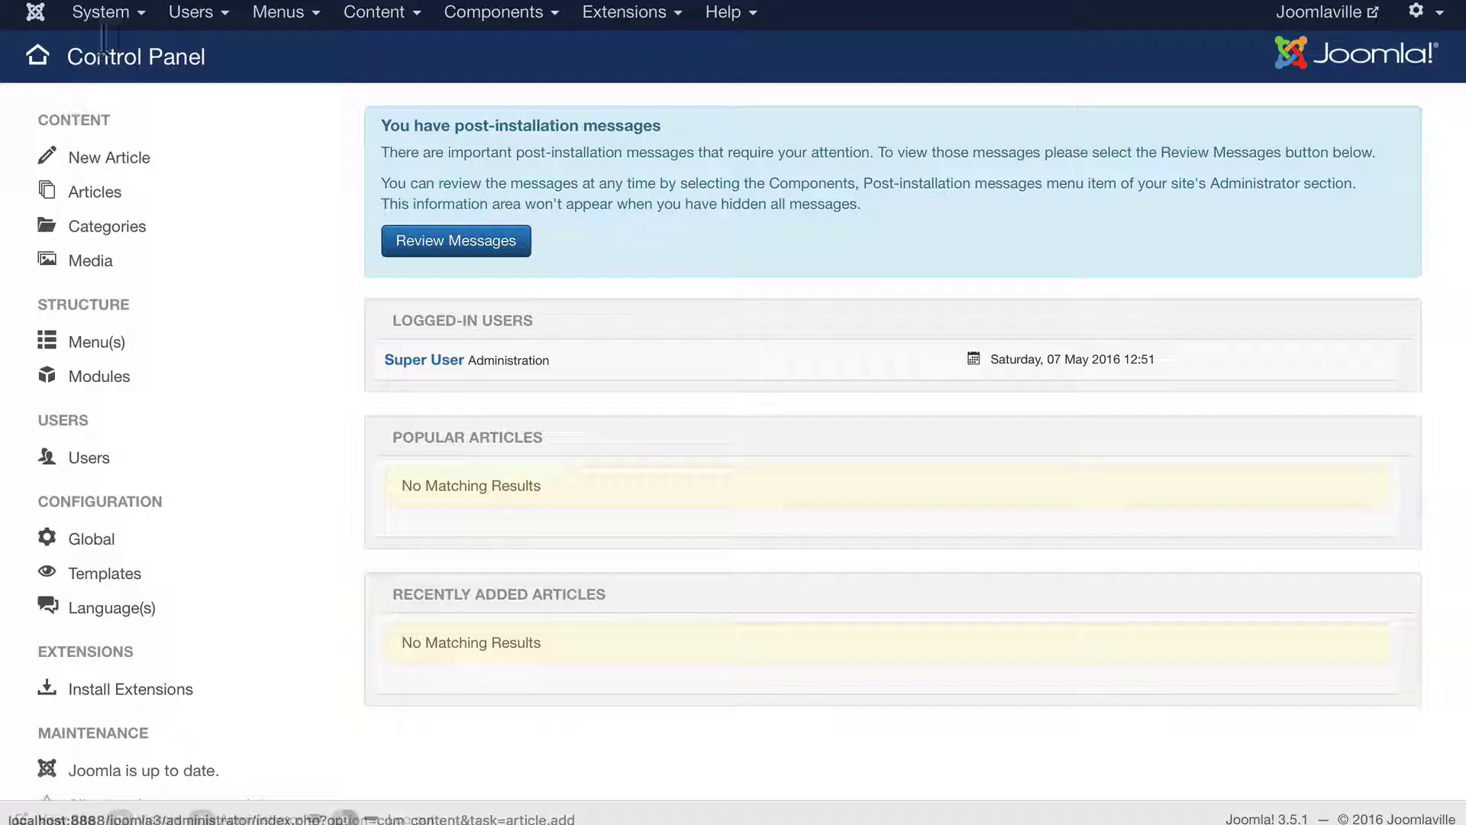
left_click(109, 13)
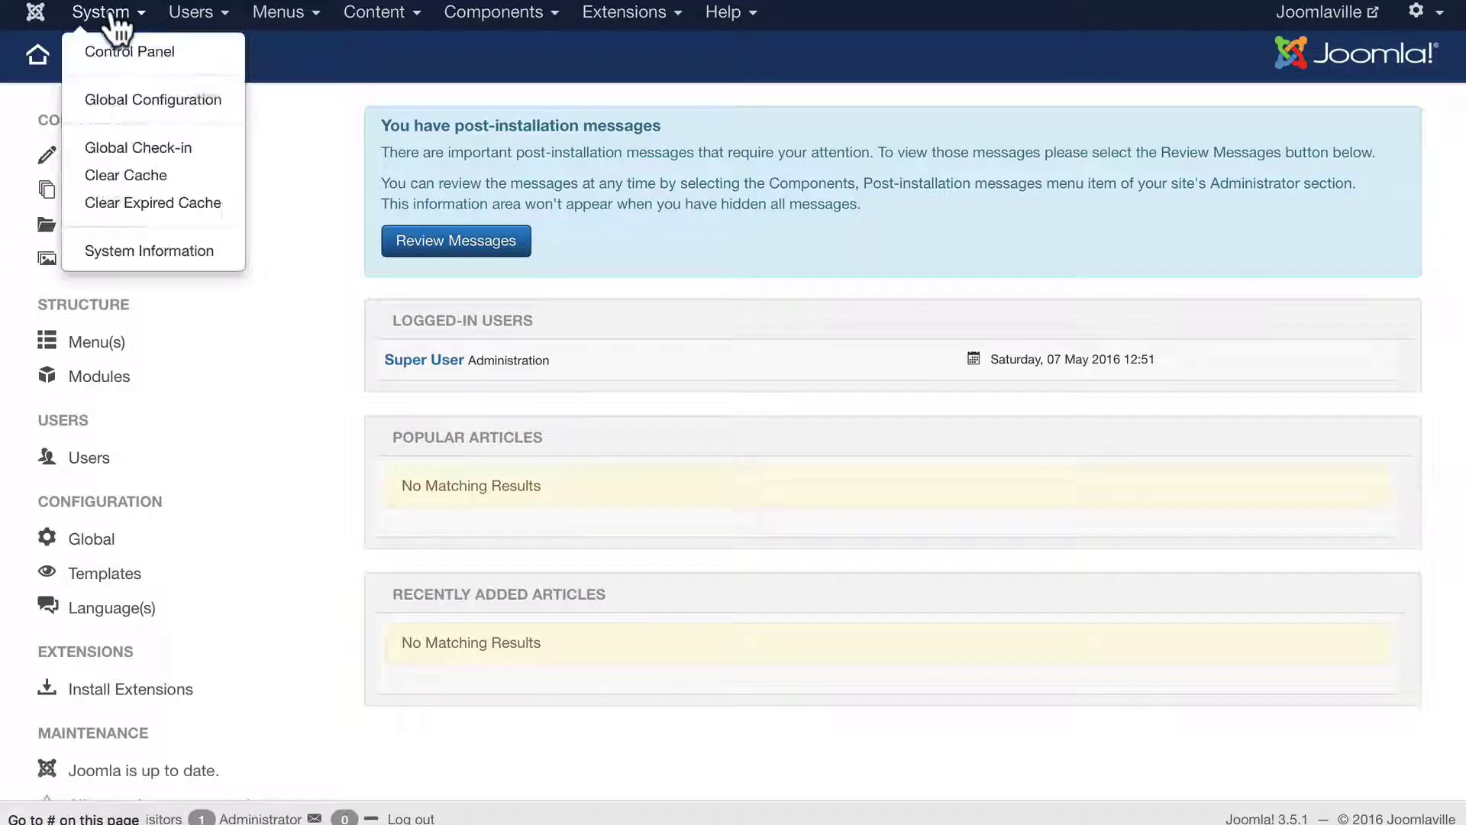
left_click(105, 104)
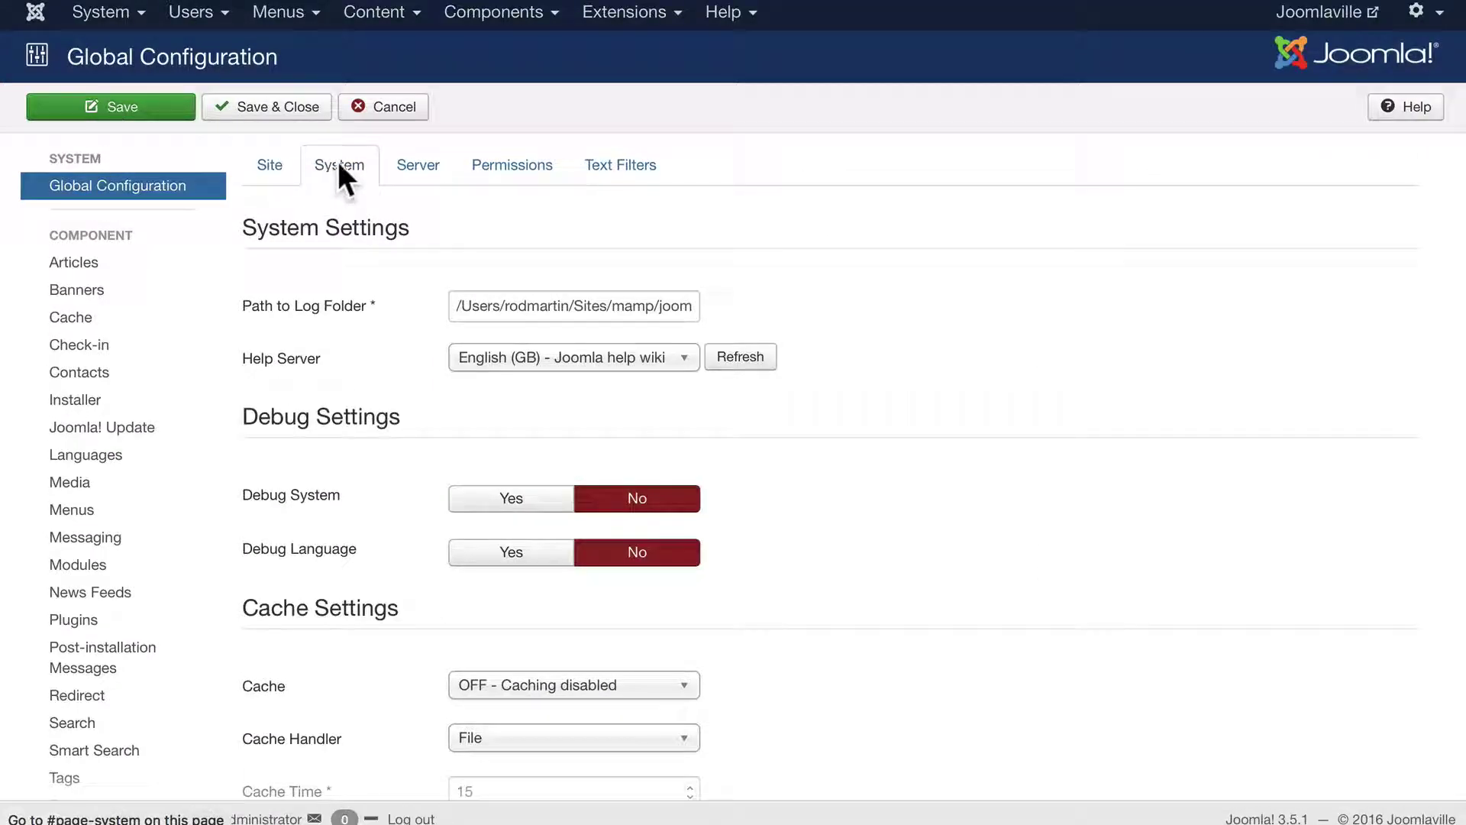
Raise Session Lifetime from 15 to 360 and save and close the configuration
scroll(414, 317, "down", 3)
scroll(415, 319, "down", 1)
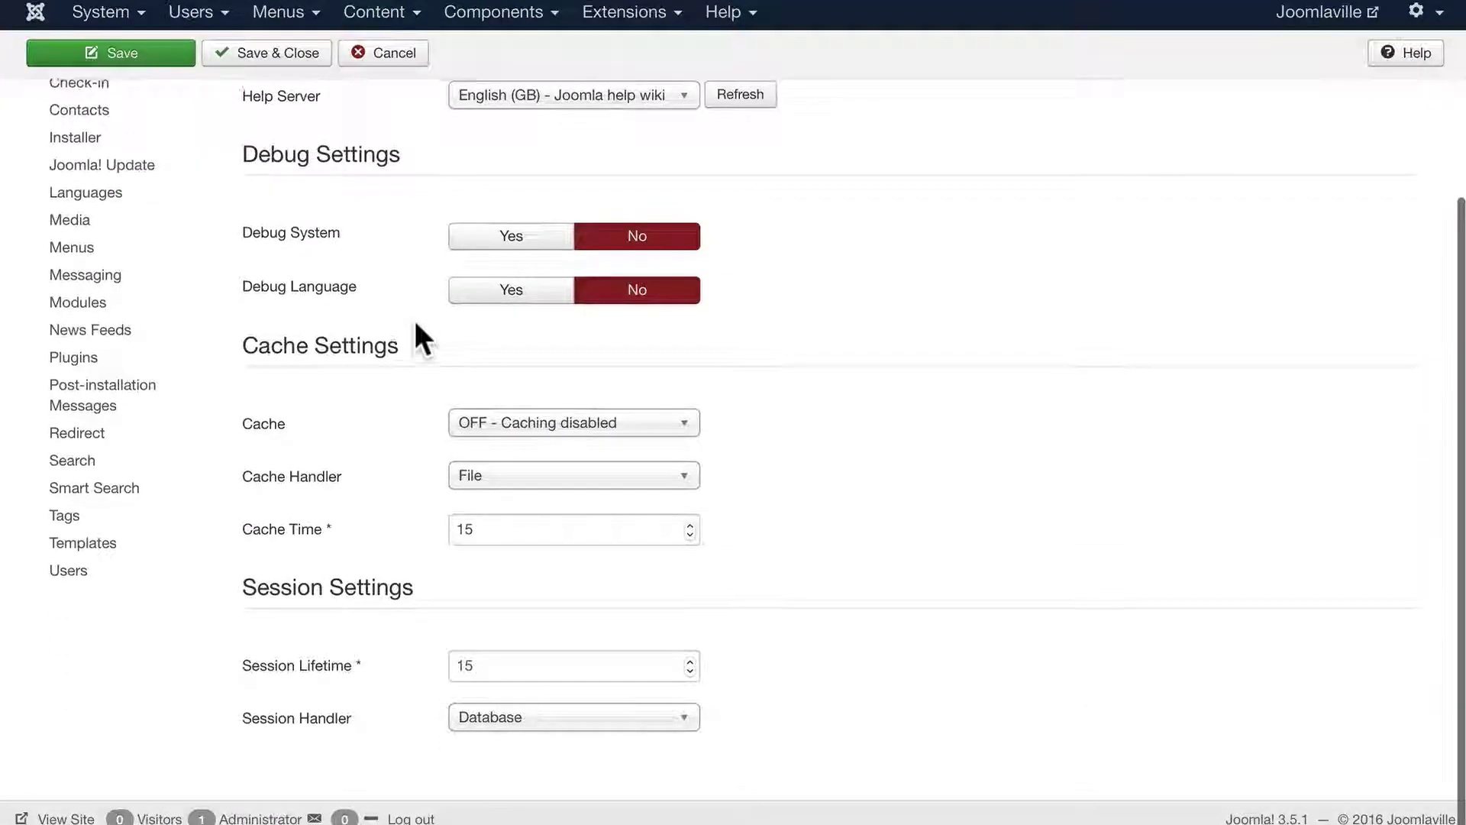
double_click(476, 667)
key("BackSpace")
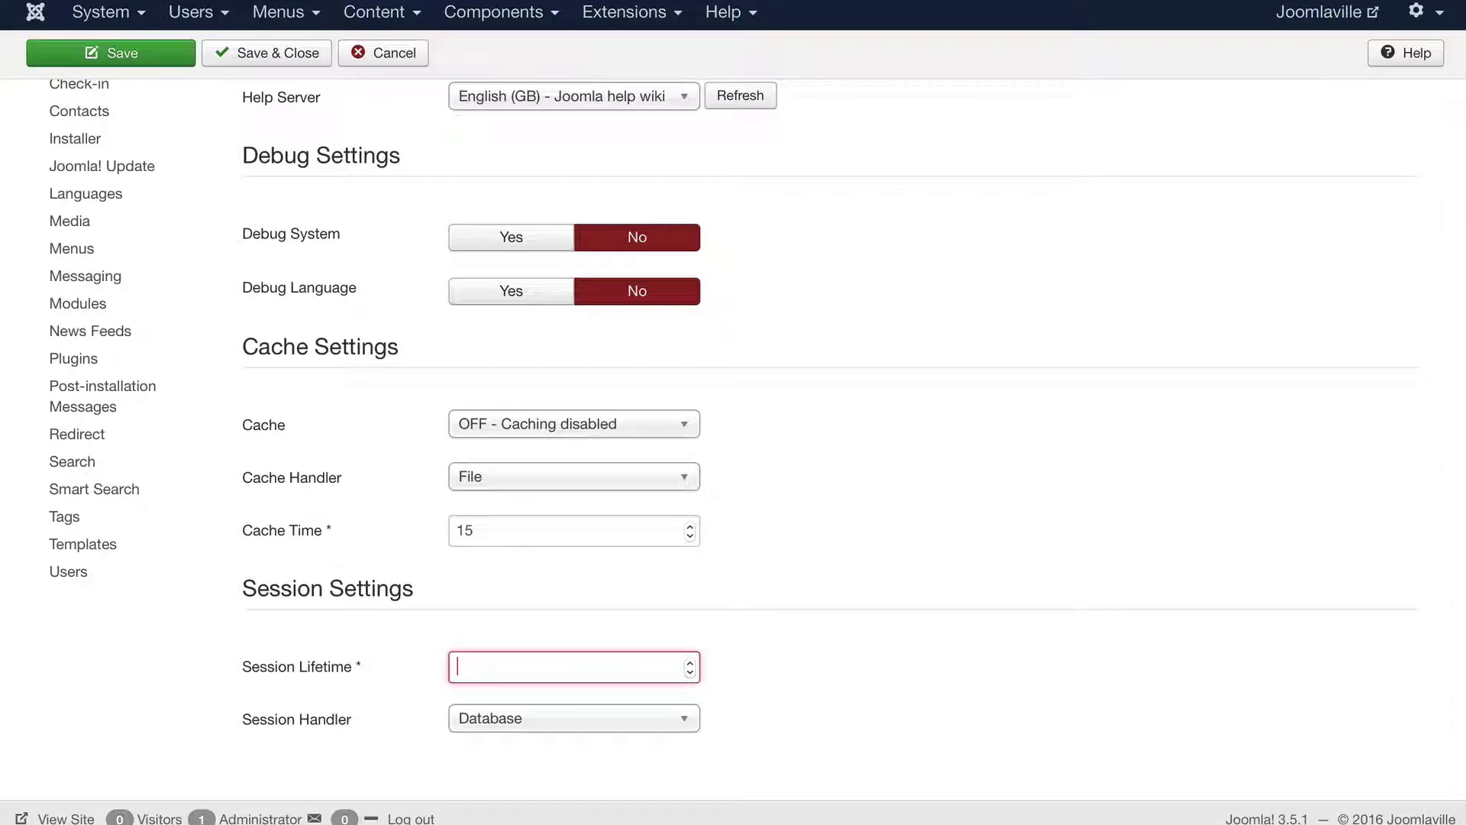
type("360")
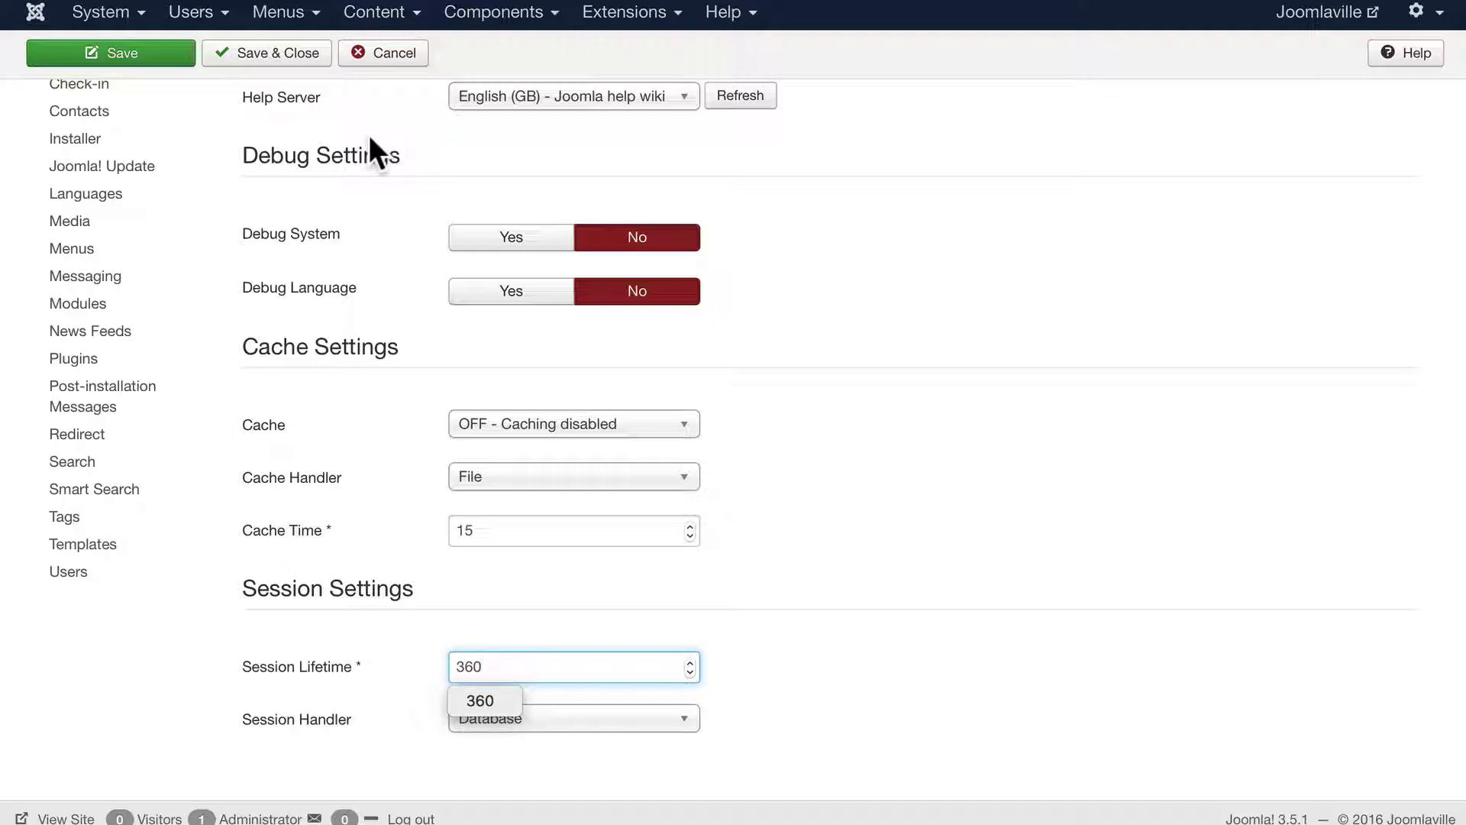
left_click(294, 58)
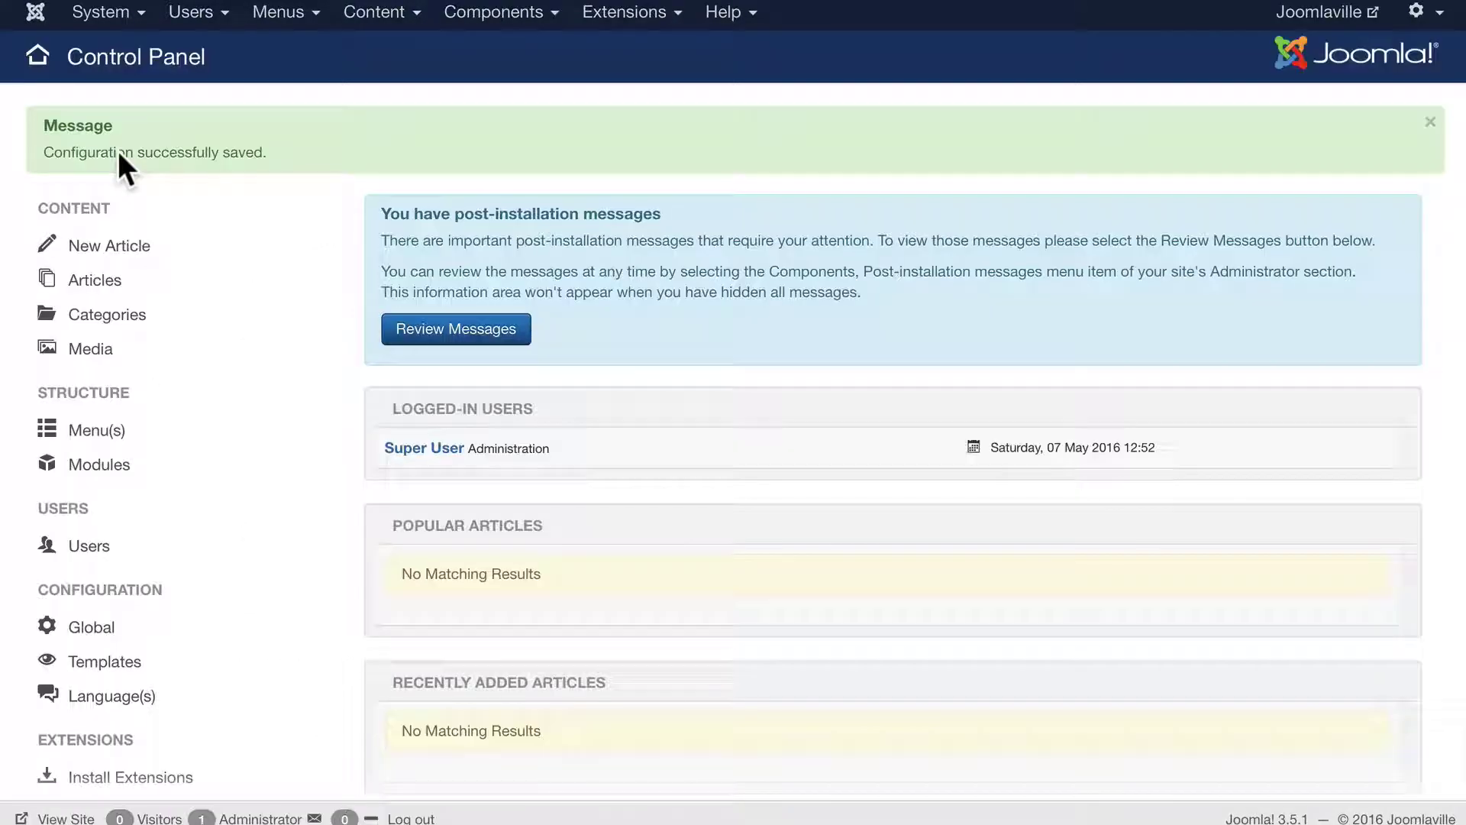